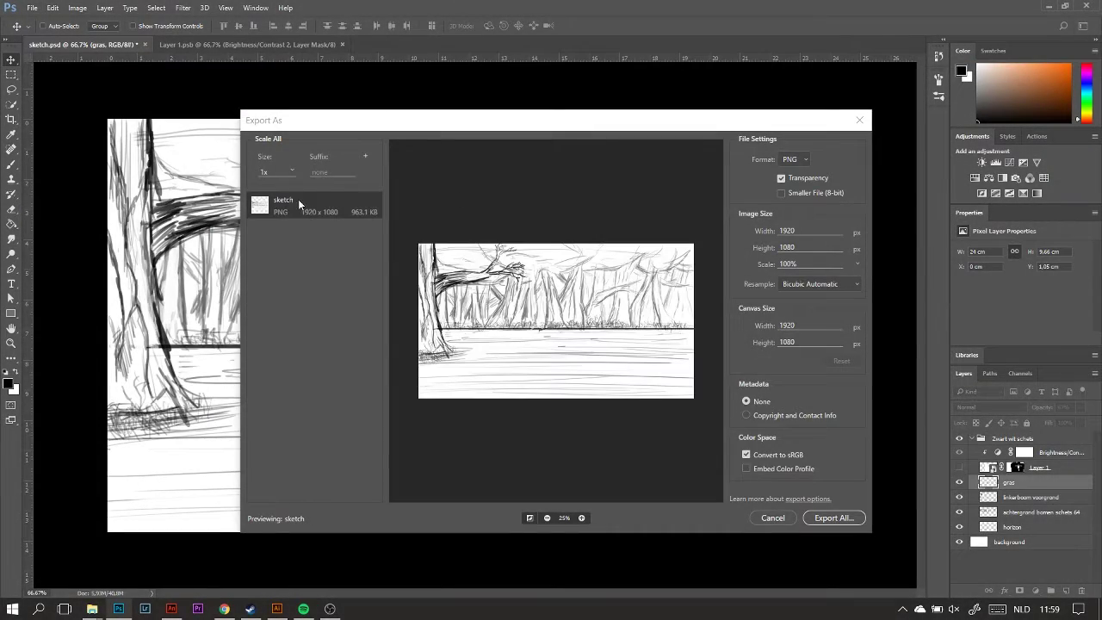
Export the sketch as a PNG and move sketch_1.1 into the IMSP folder
left_click(834, 517)
left_click(667, 453)
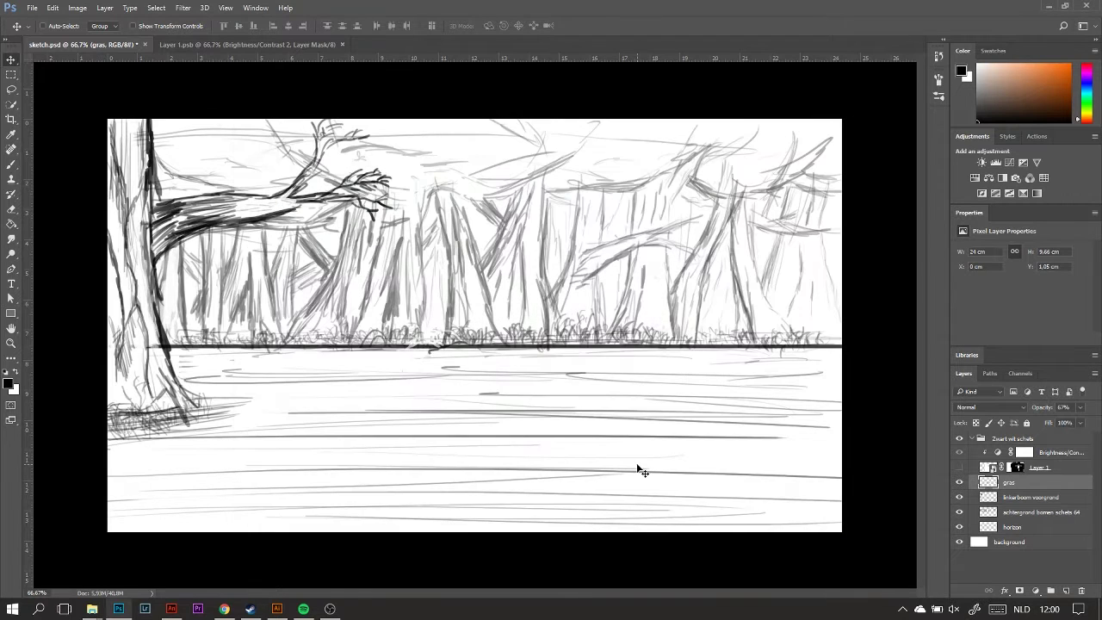
left_click(91, 609)
left_click(86, 297)
left_click_drag(566, 258, 82, 247)
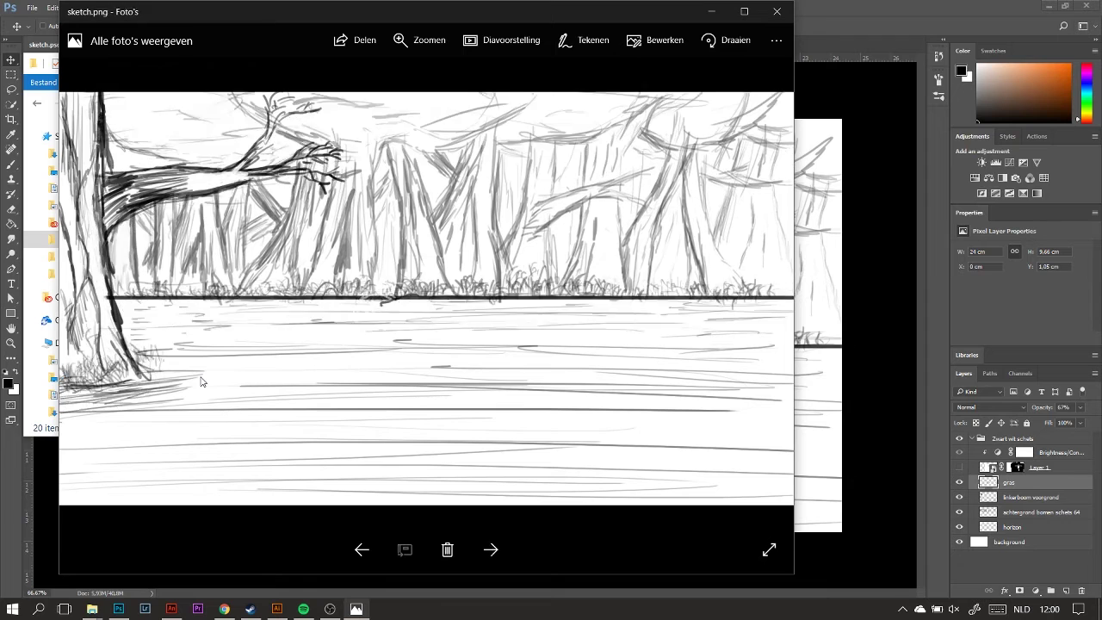
Review the exported sketch_1.1 image in the photo viewer, then close it
key("Right")
key("Left")
key("Left")
key("Right")
key("Right")
left_click(776, 11)
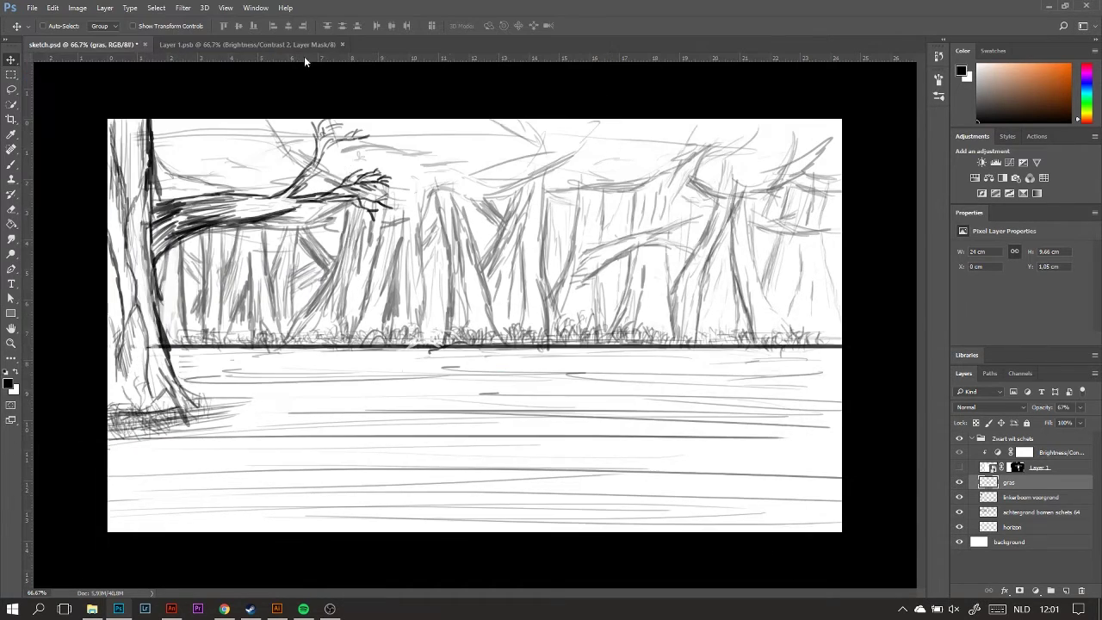
Test rotate and skew on the robot layer, committing with the robot upright
left_click(52, 8)
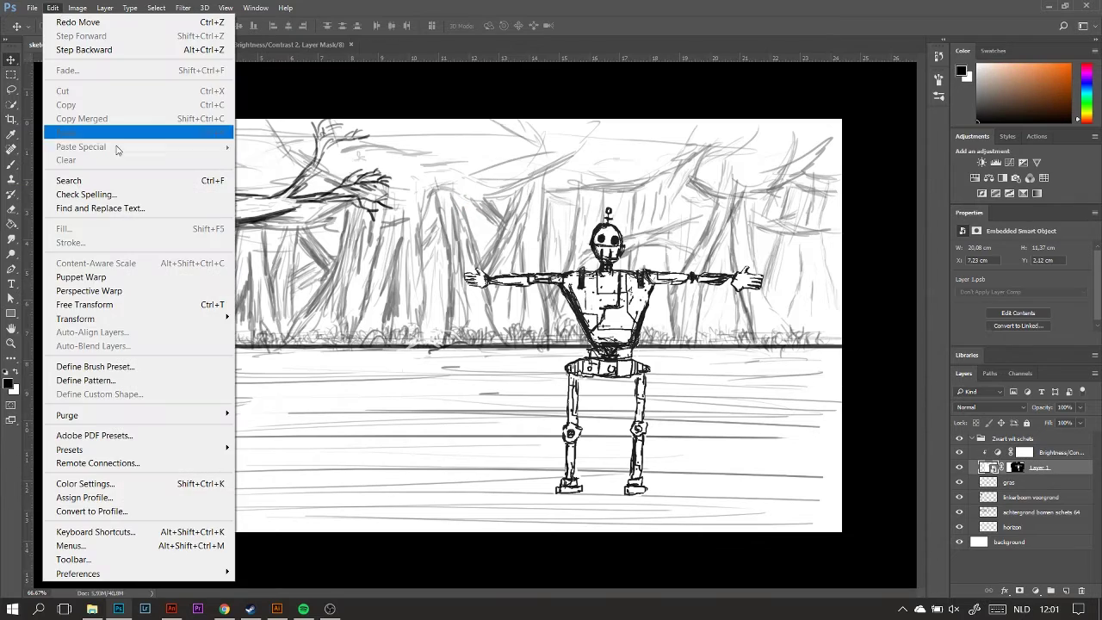
left_click(86, 305)
left_click_drag(320, 172, 316, 82)
key("ctrl+z")
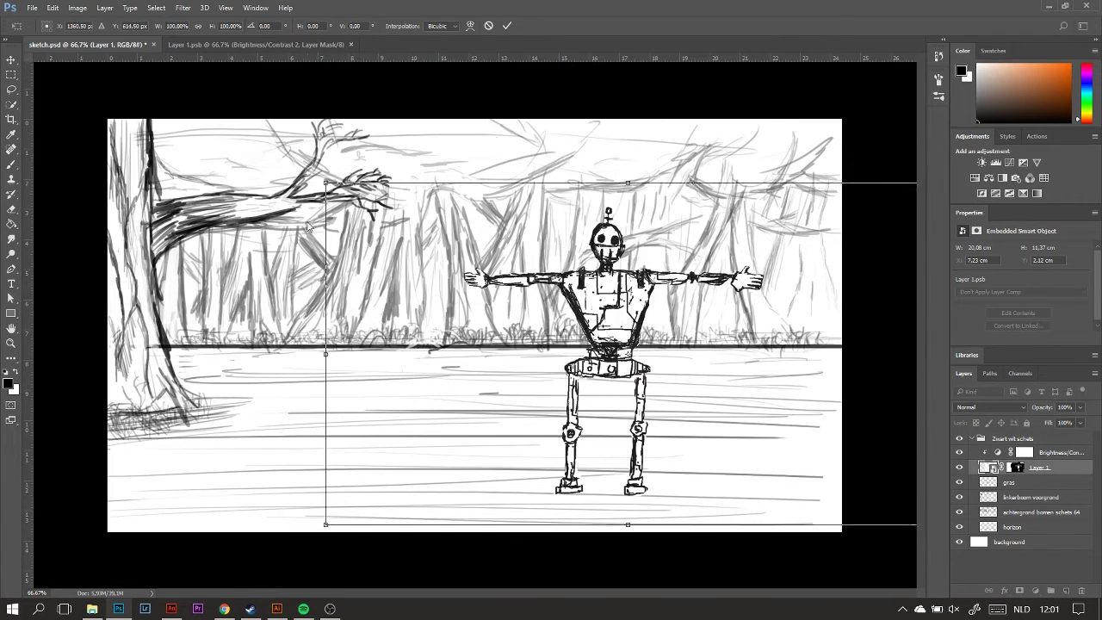
left_click(52, 8)
left_click(277, 370)
mouse_move(463, 184)
left_mouse_down()
mouse_move(436, 185)
mouse_move(388, 322)
mouse_move(422, 344)
left_mouse_up()
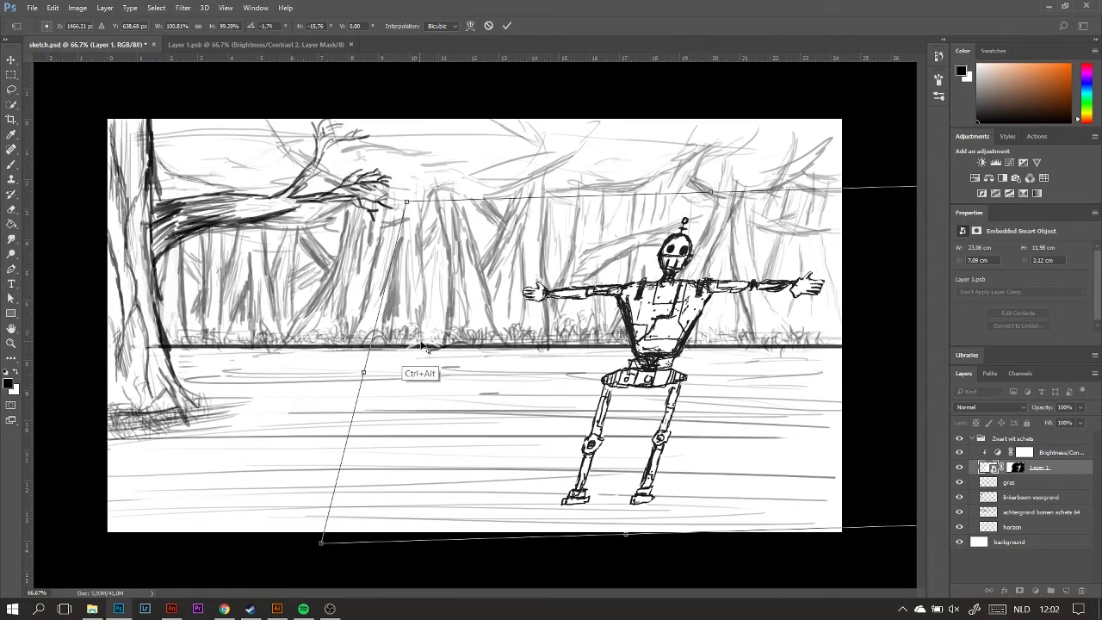
key("Return")
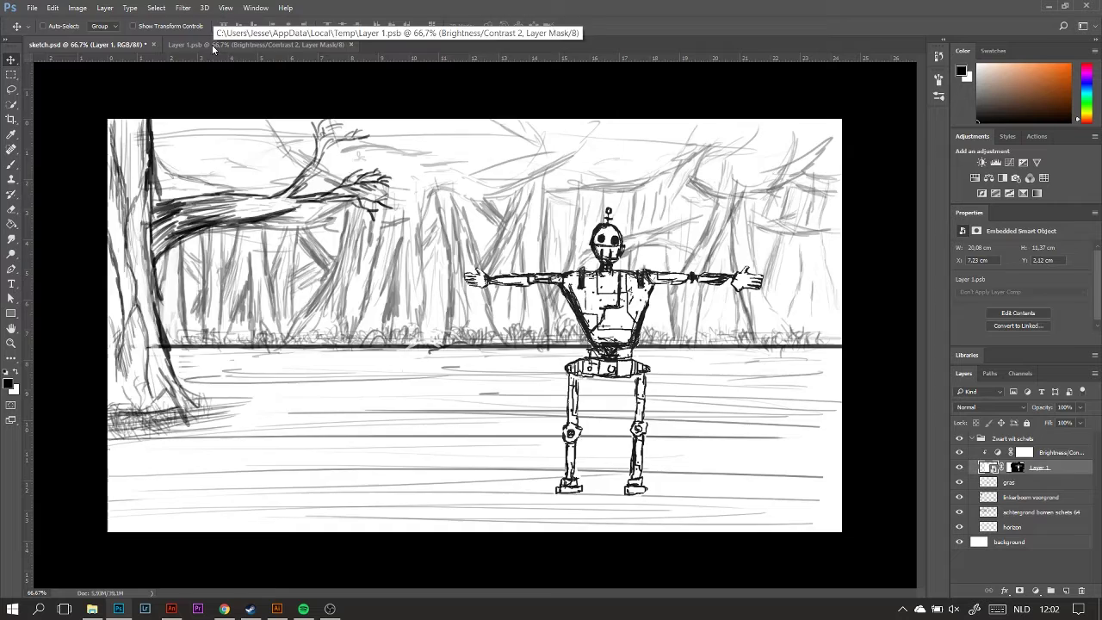
Save the embedded Layer 1.psb robot document as robot_base_1.0.psd in PSD format
left_click(250, 44)
left_click(32, 7)
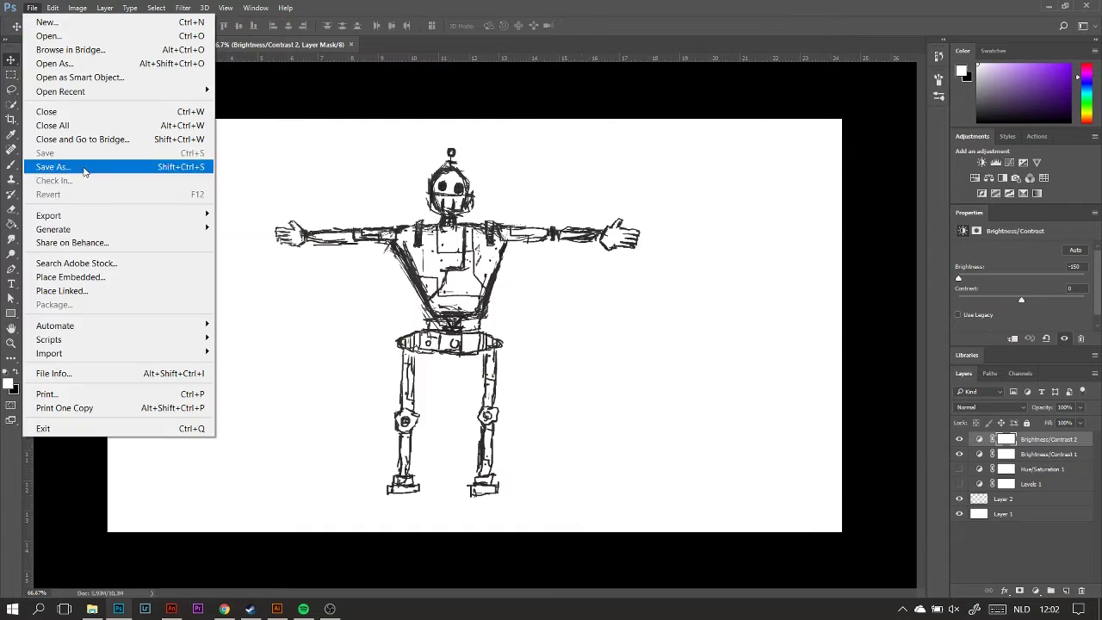
left_click(84, 167)
left_click(438, 435)
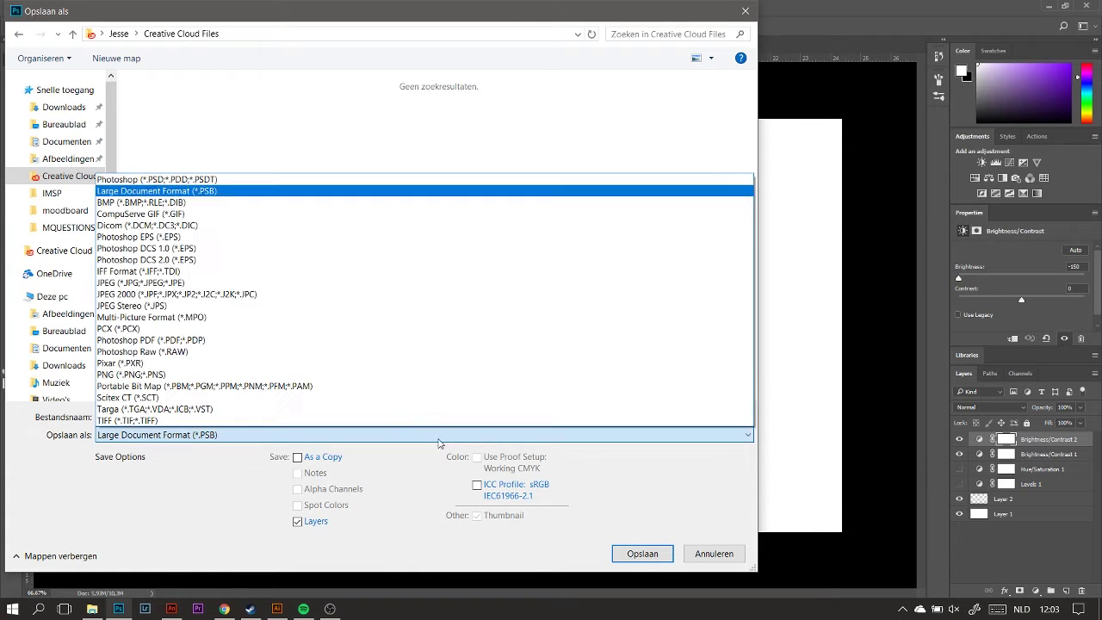
left_click(451, 179)
key("Return")
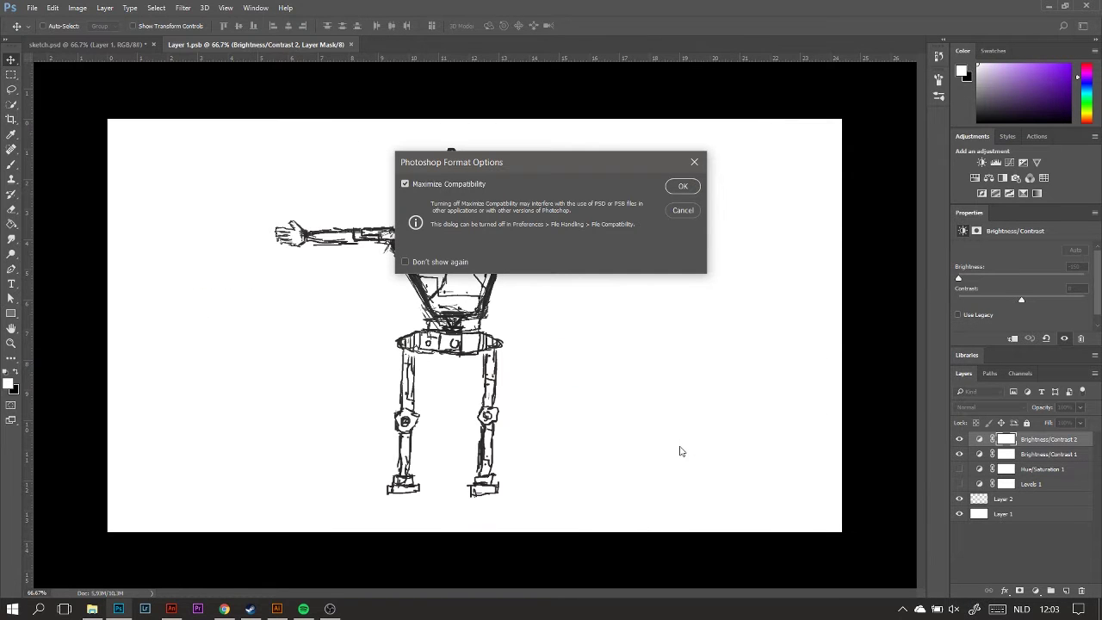
key("Return")
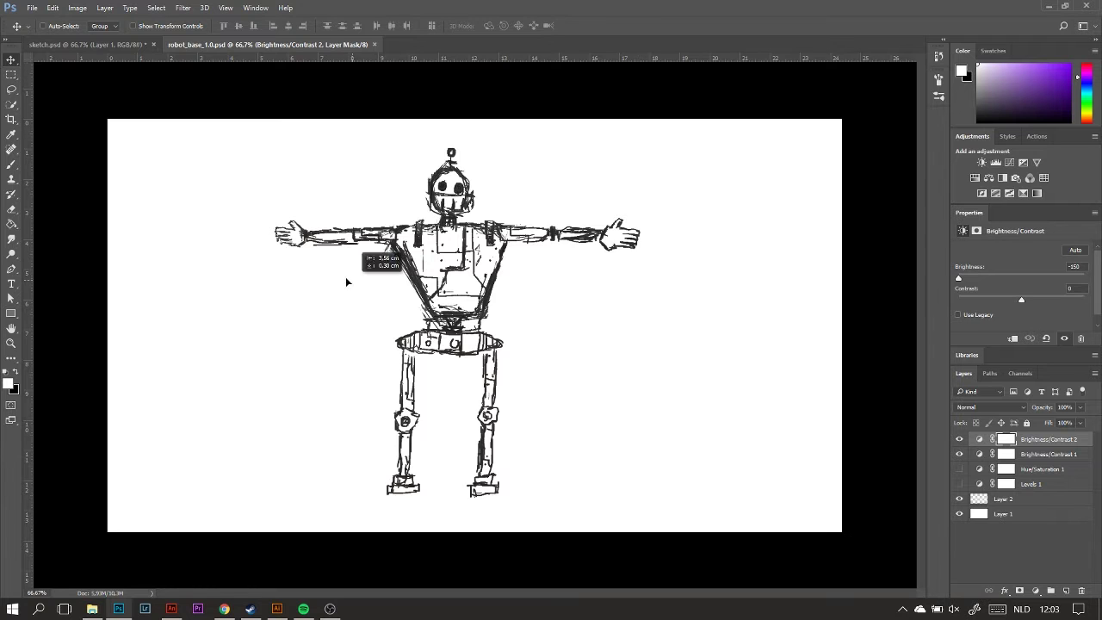
left_click(975, 495)
Move the standing robot left and brush a sketch of the sitting robot's legs
left_click_drag(651, 276, 484, 266)
key("b")
right_click(626, 327)
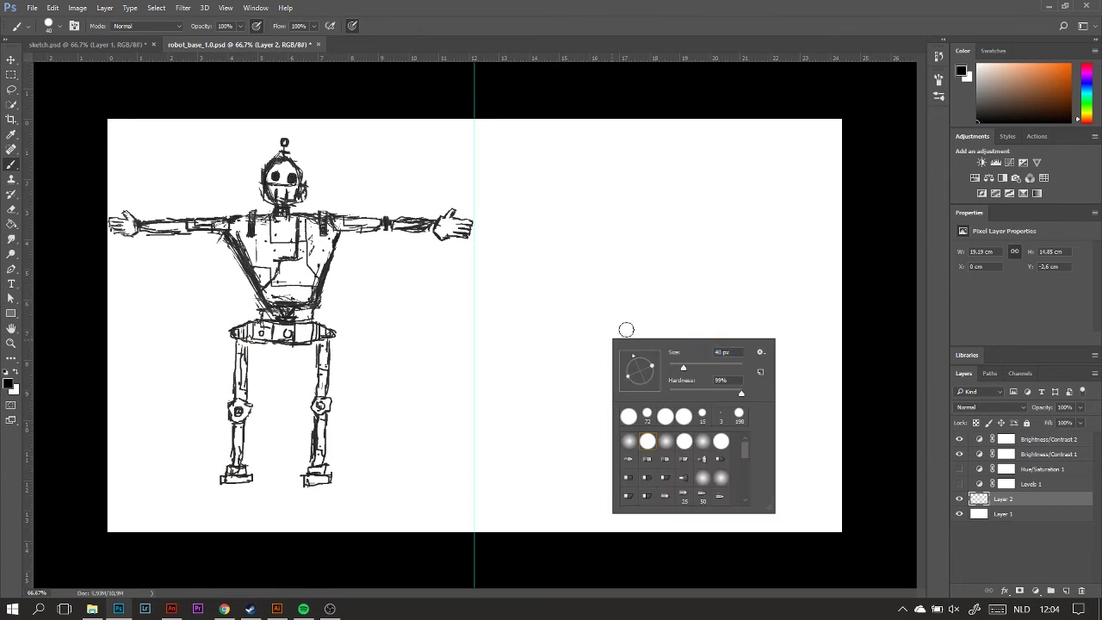
key("Escape")
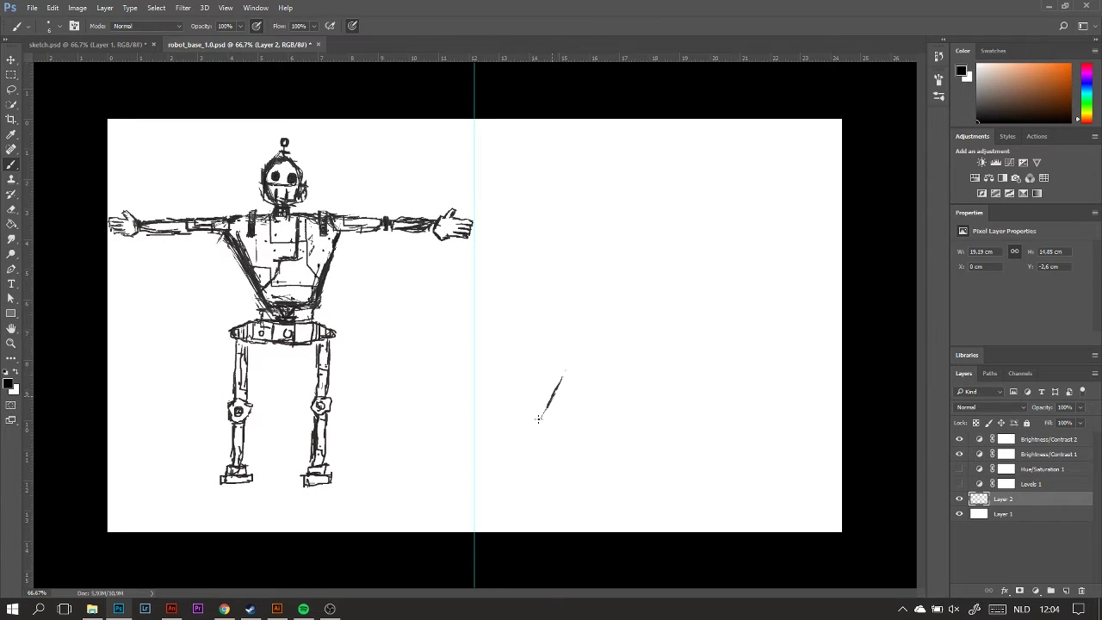
mouse_move(613, 411)
left_mouse_down()
mouse_move(651, 403)
mouse_move(671, 379)
mouse_move(684, 439)
mouse_move(706, 440)
left_mouse_up()
left_click_drag(582, 408, 568, 377)
mouse_move(568, 379)
left_mouse_down()
mouse_move(552, 420)
mouse_move(568, 404)
mouse_move(532, 424)
left_mouse_up()
Lasso the leg sketch and cut it to a new layer named 'zittende robot'
key("l")
right_click(660, 402)
left_click(706, 234)
type("zittende robot")
key("Return")
Group the zittende robot layer, and put Layer 2 in its own group
key("b")
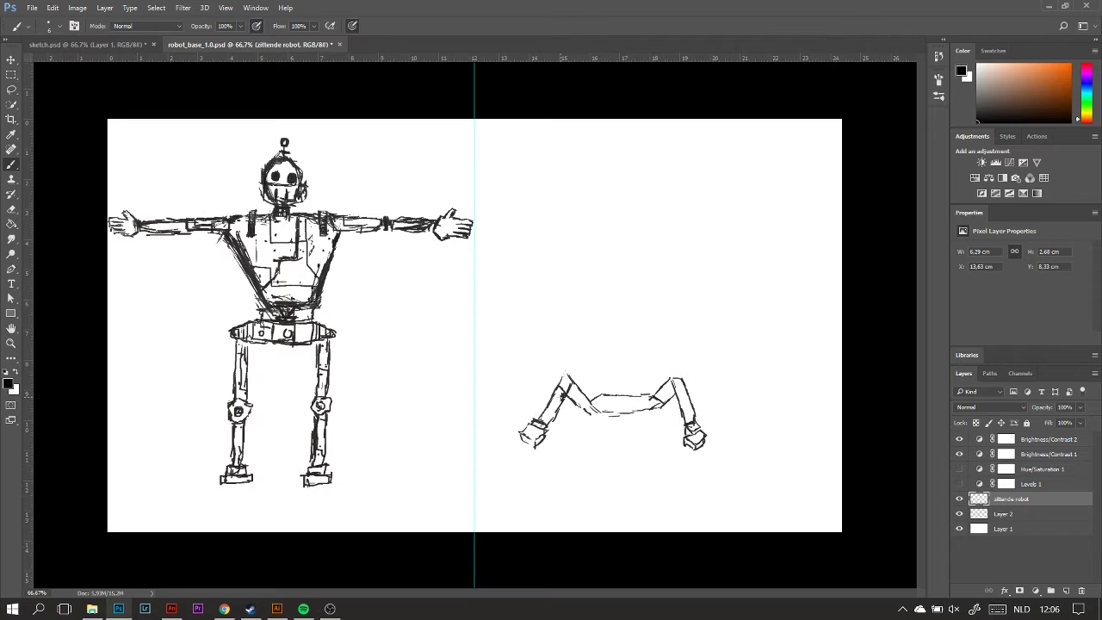
key("e")
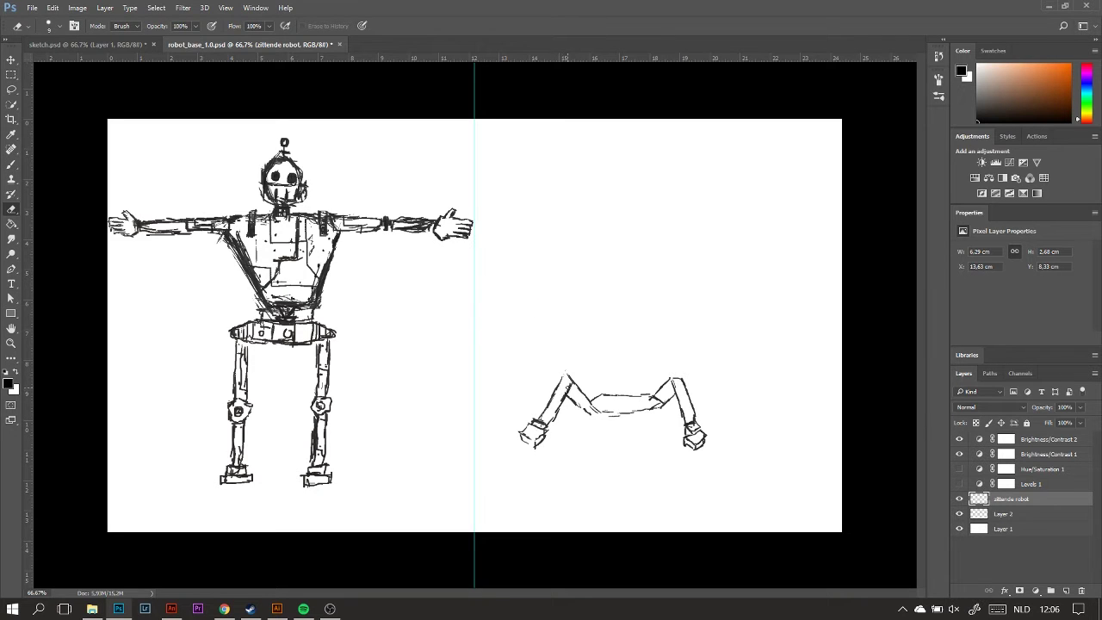
key("ctrl+g")
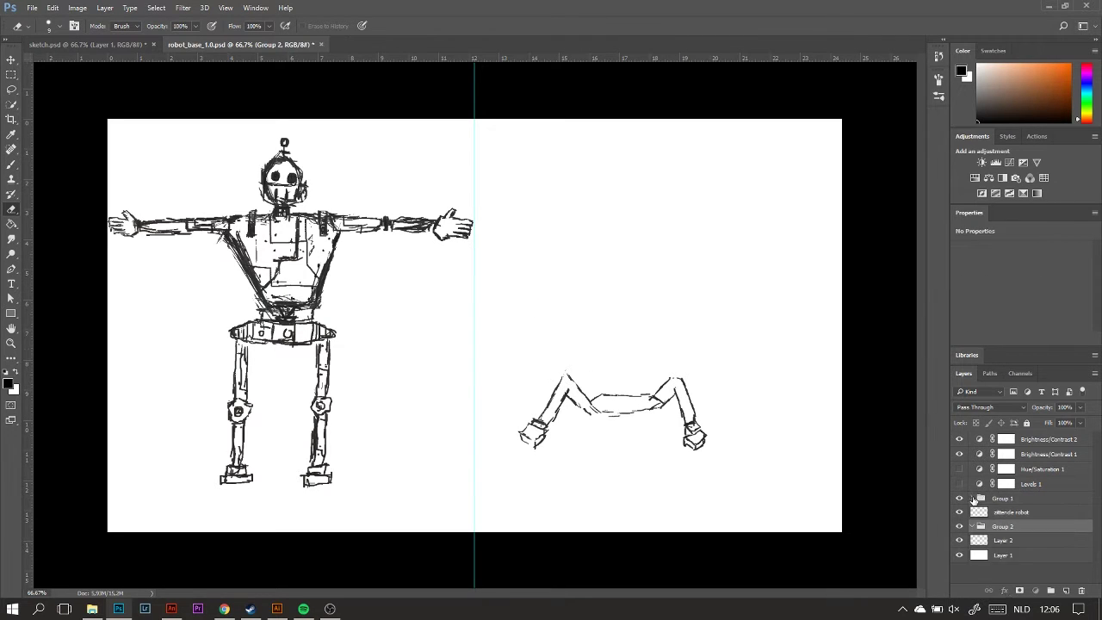
left_click(1003, 526)
key("ctrl+g")
Name the groups 'staande robot' and 'zittende robot', and the leg layer 'benen'
double_click(1009, 526)
type("staande robot")
key("Return")
left_click(1018, 512)
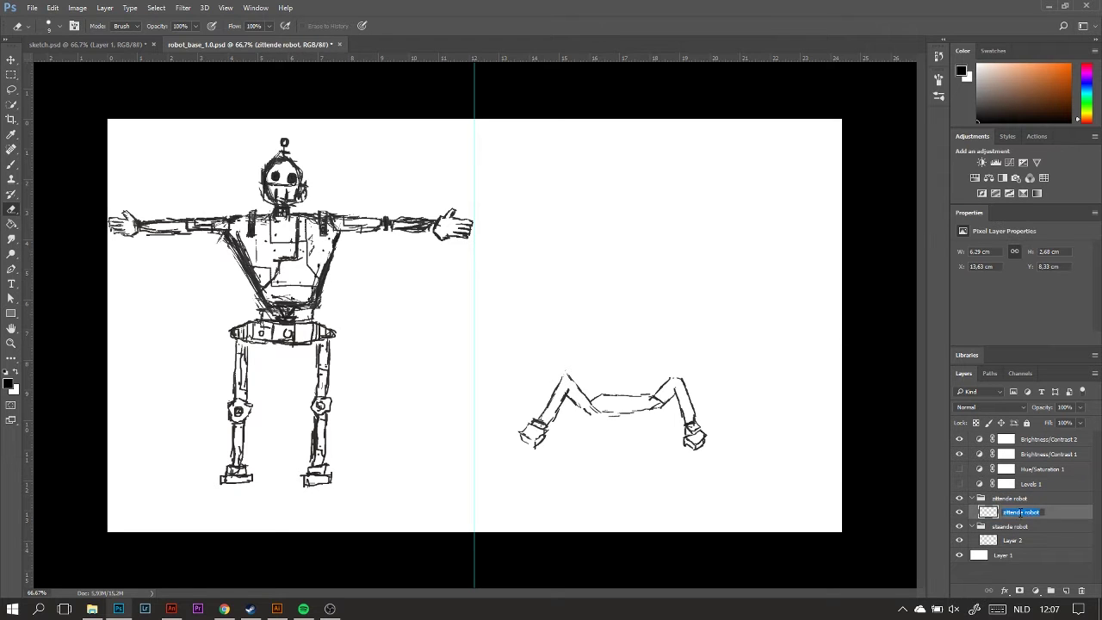
key("Return")
type("benen")
key("Return")
key("b")
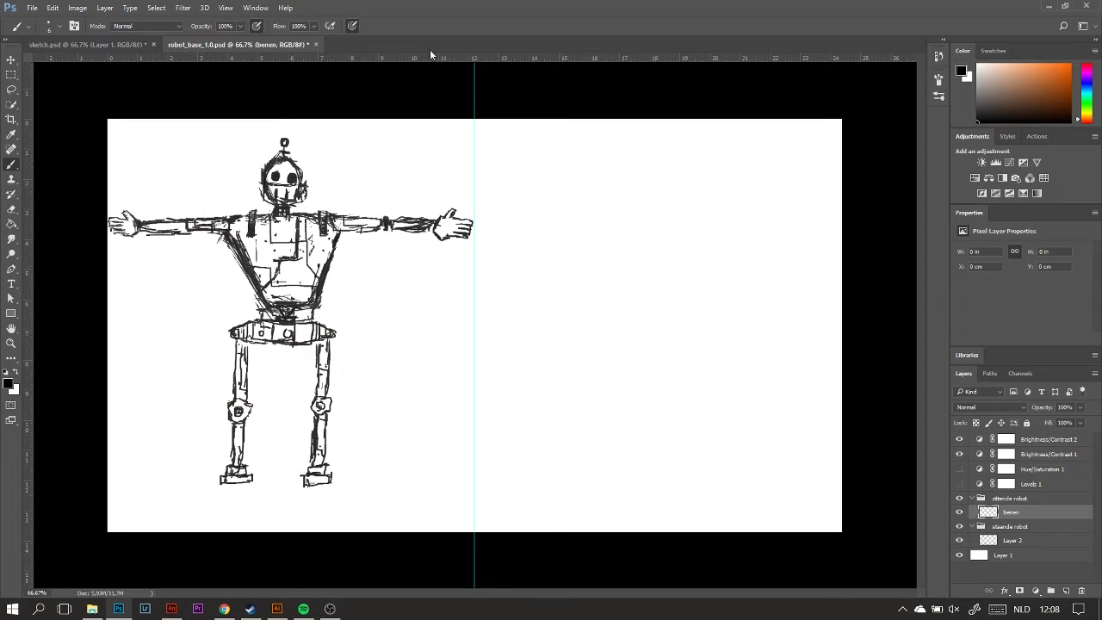
Sketch inverted-V leg strokes with a hooked right end and a left foot
mouse_move(560, 444)
left_mouse_down()
mouse_move(598, 402)
mouse_move(654, 429)
left_mouse_up()
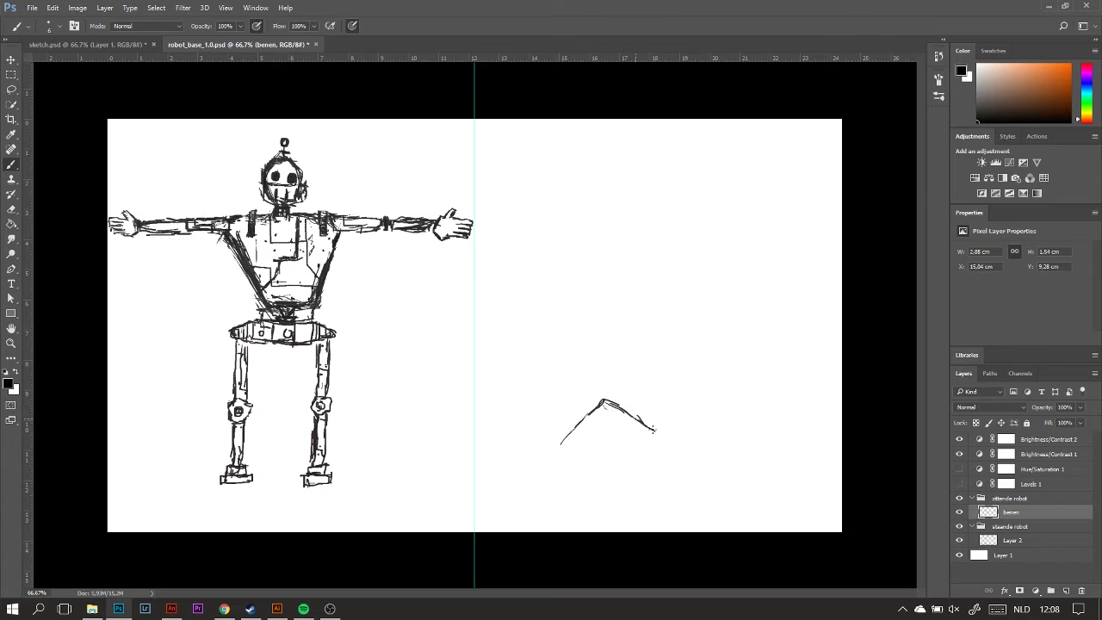
key("ctrl+z")
mouse_move(609, 395)
left_mouse_down()
mouse_move(642, 435)
mouse_move(699, 437)
left_mouse_up()
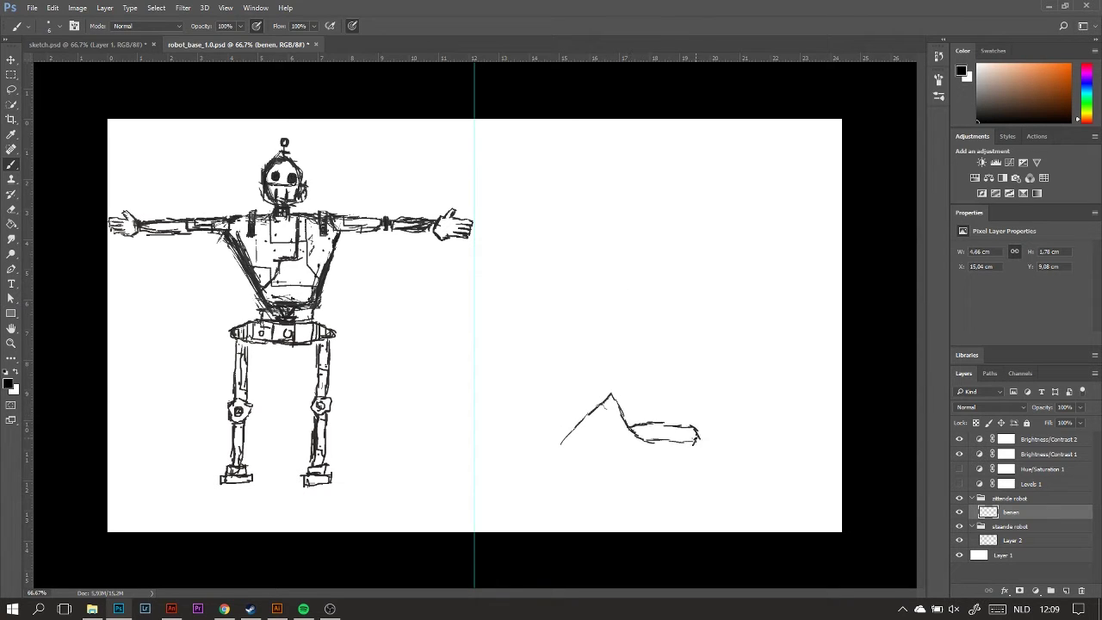
key("ctrl+z")
key("ctrl+z")
left_click_drag(568, 446, 609, 417)
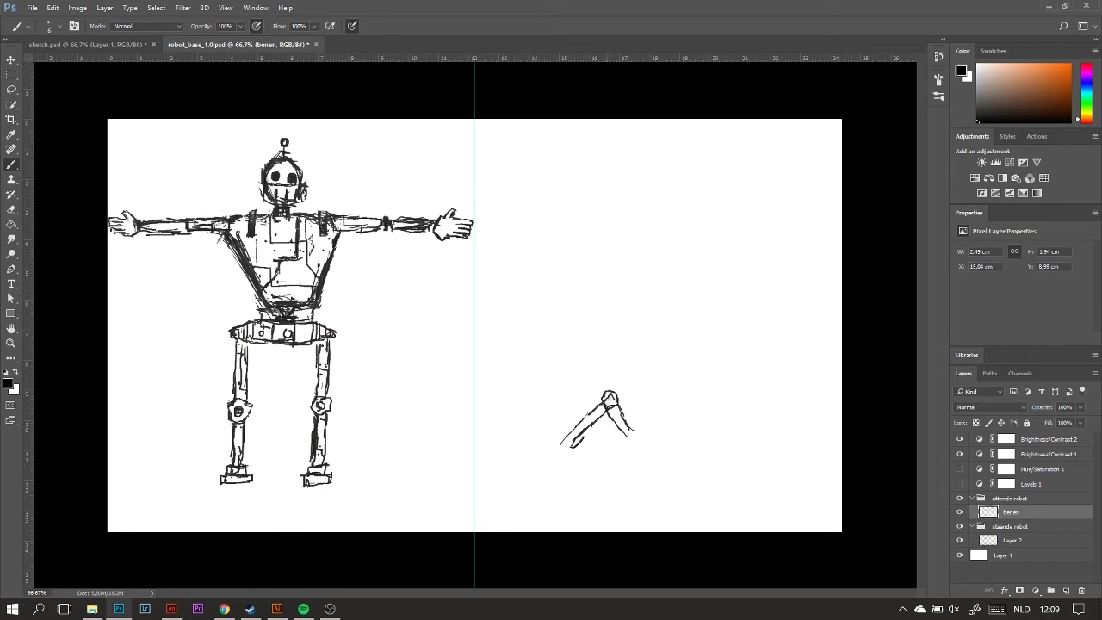
left_click_drag(631, 431, 641, 424)
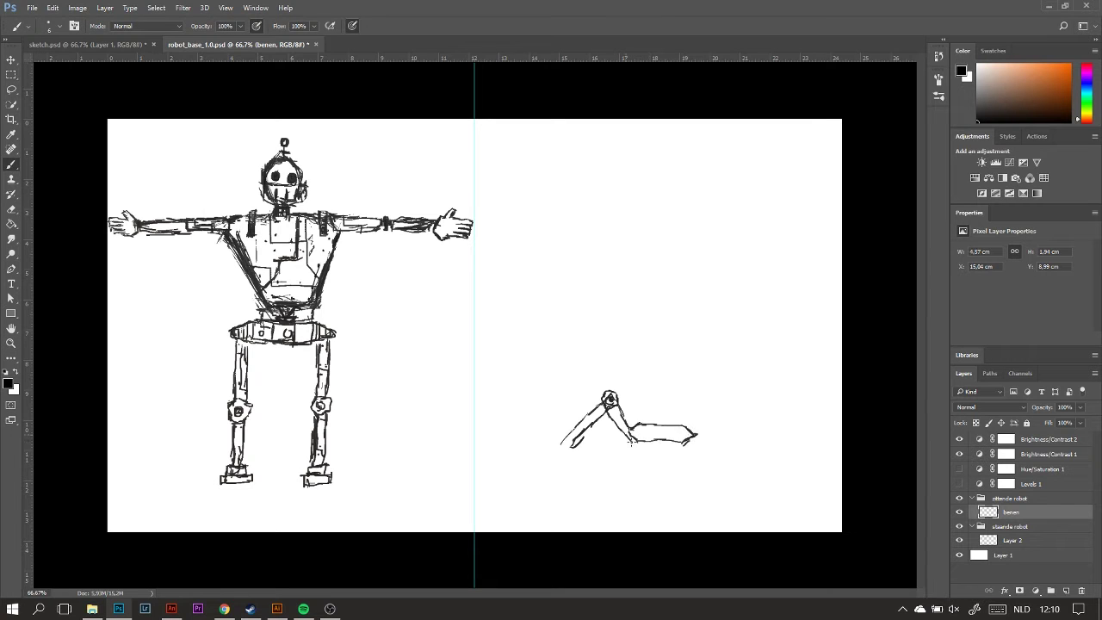
left_click_drag(554, 445, 550, 454)
Erase the left leg up to the knee, then draw a leg line and the hip box top
key("e")
key("b")
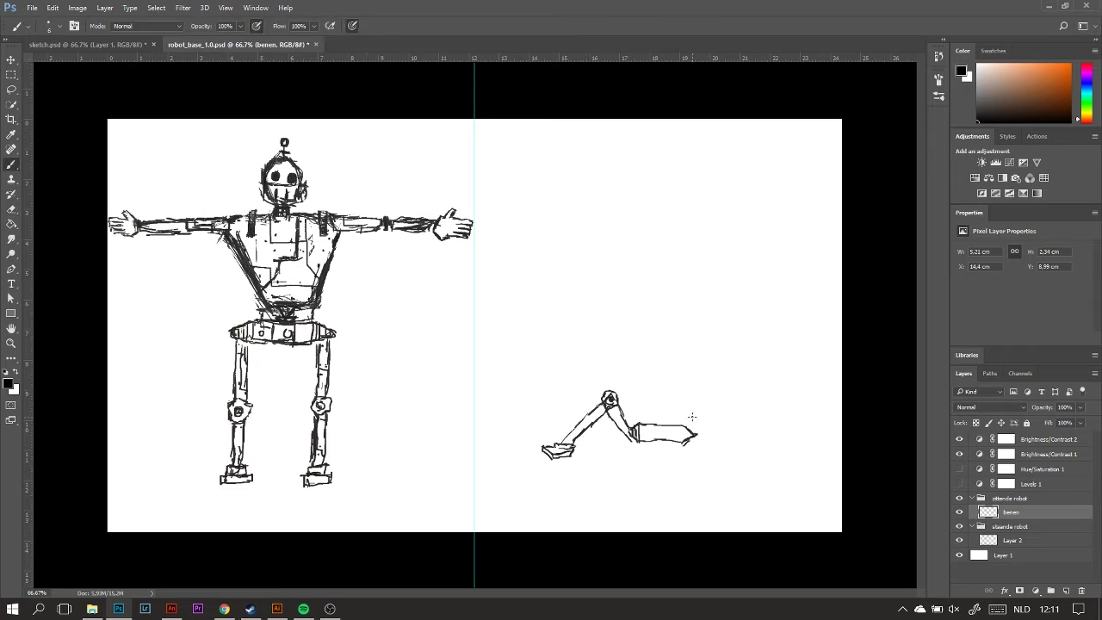
key("e")
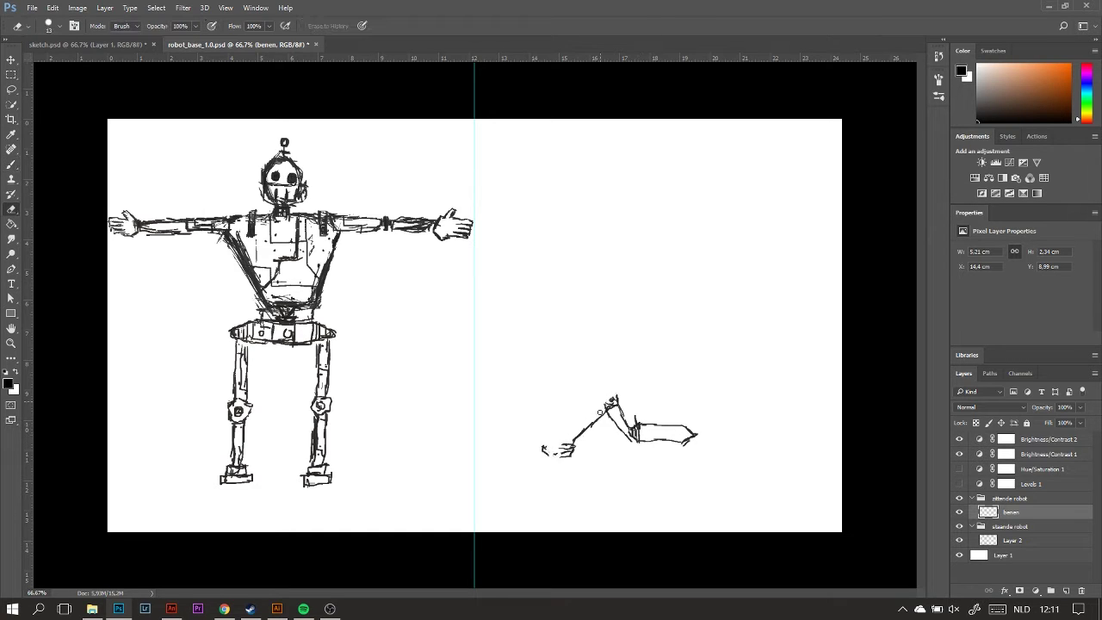
mouse_move(546, 449)
left_mouse_down()
mouse_move(625, 419)
mouse_move(627, 400)
mouse_move(613, 457)
left_mouse_up()
key("b")
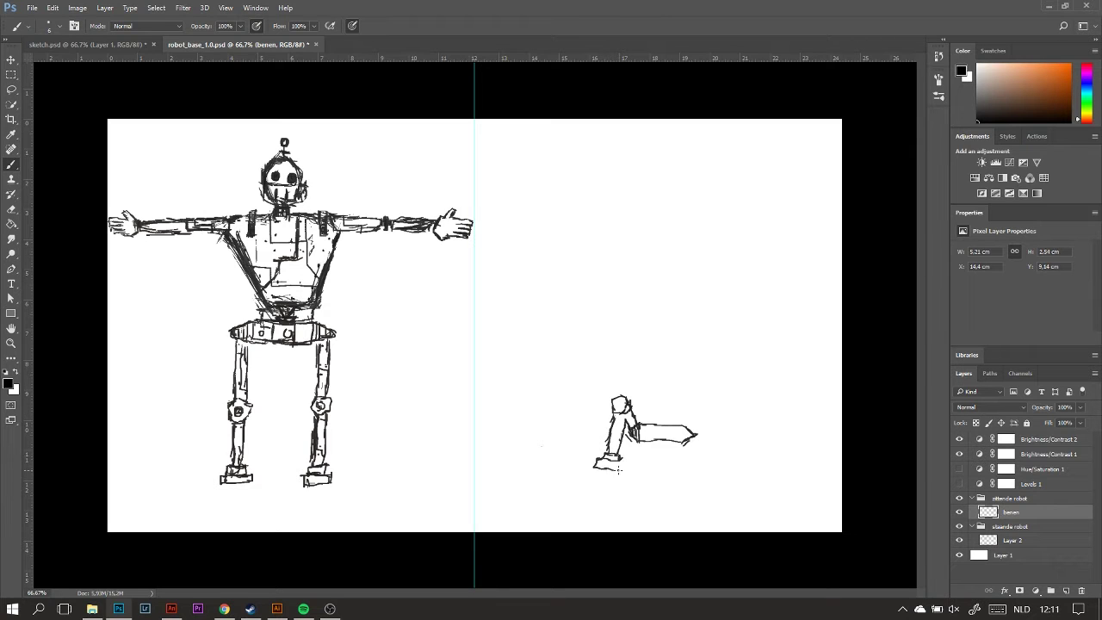
key("e")
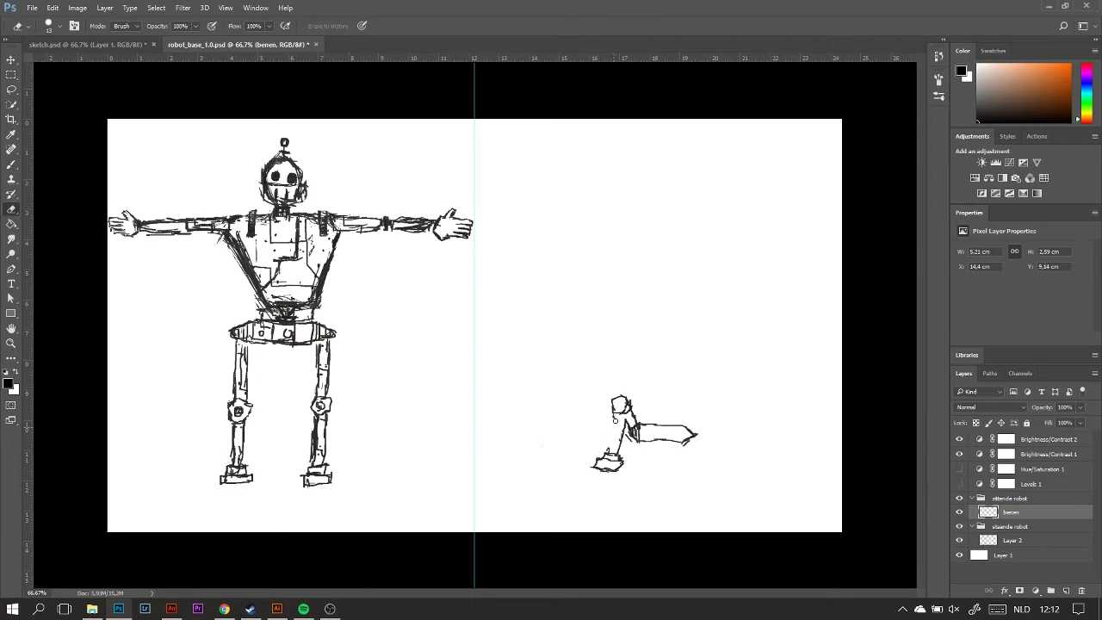
key("b")
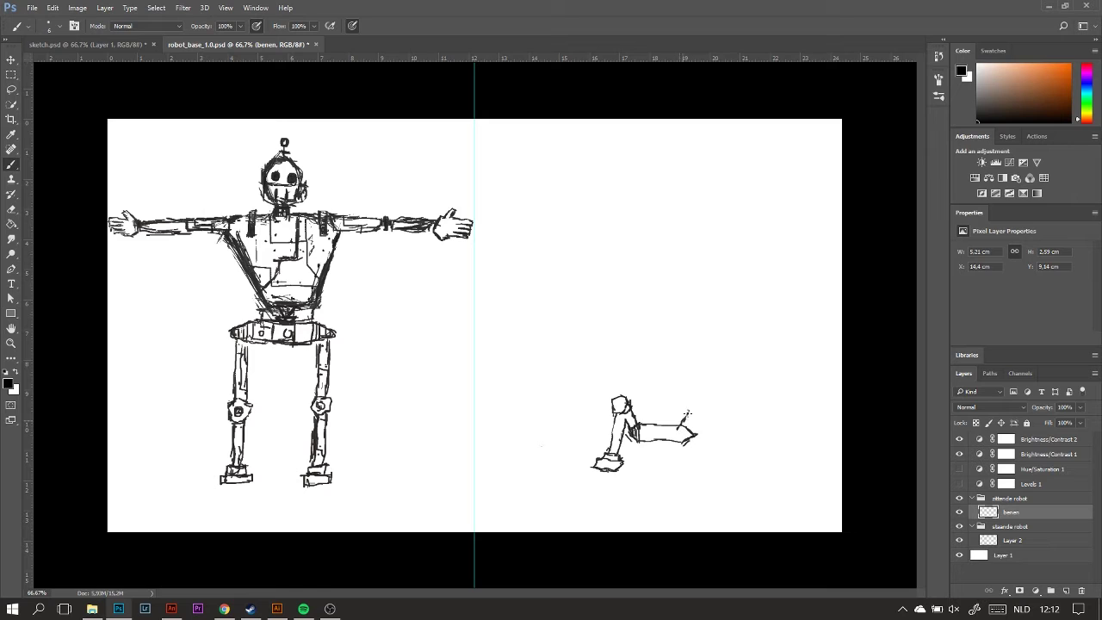
mouse_move(694, 404)
left_mouse_down()
mouse_move(706, 449)
mouse_move(727, 465)
left_mouse_up()
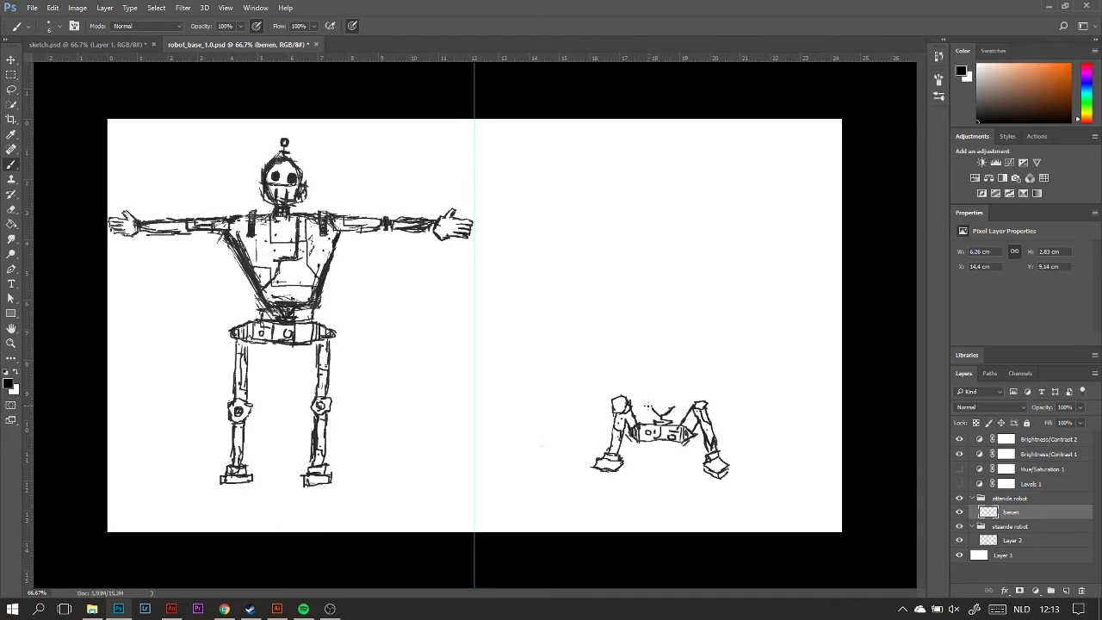
key("ctrl+z")
left_click_drag(651, 413, 687, 408)
Shift the lasso-selected left leg leftward and add a looped stroke above the middle leg
key("l")
mouse_move(602, 413)
left_mouse_down()
mouse_move(613, 479)
mouse_move(562, 435)
left_mouse_up()
key("v")
key("ctrl+d")
key("e")
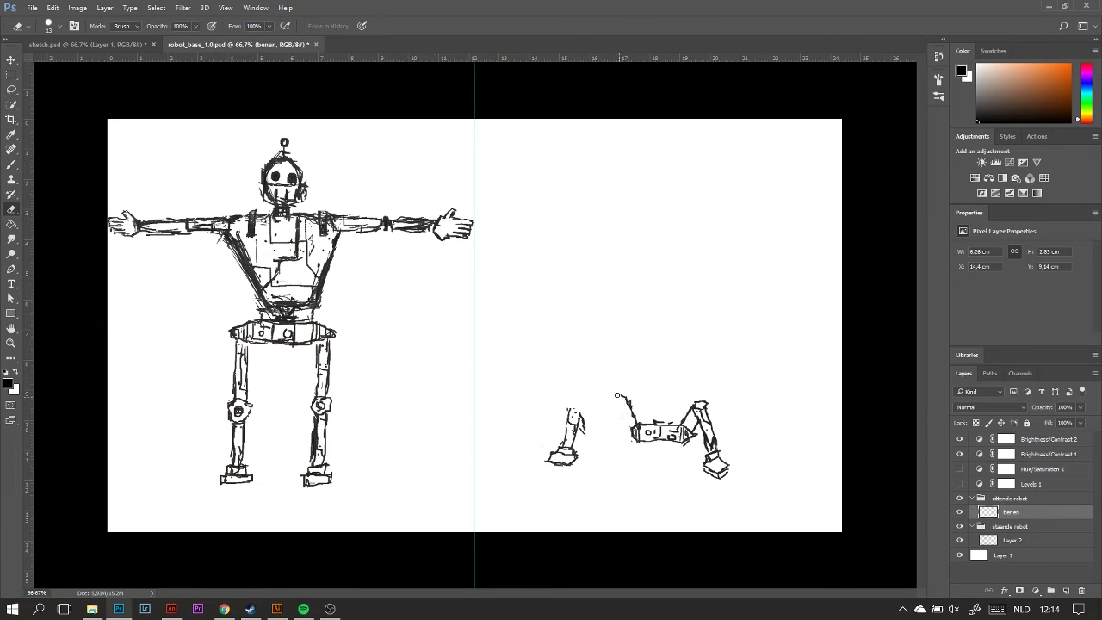
key("b")
left_click_drag(621, 400, 608, 382)
Join the loose left leg to the body and darken it with extra strokes
key("v")
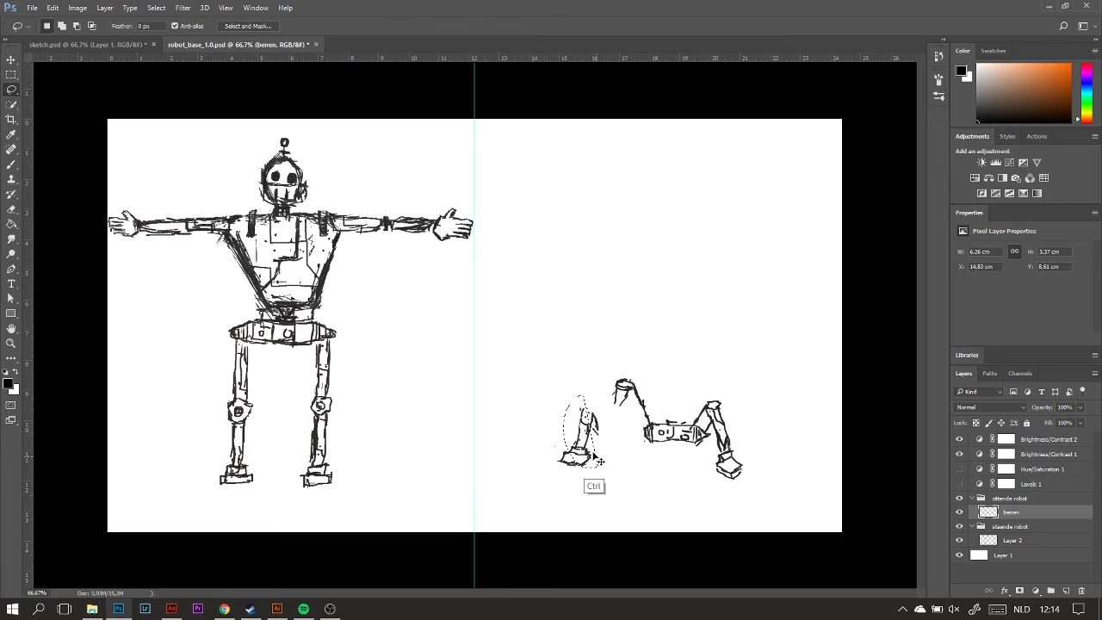
left_click_drag(564, 439, 607, 431)
key("e")
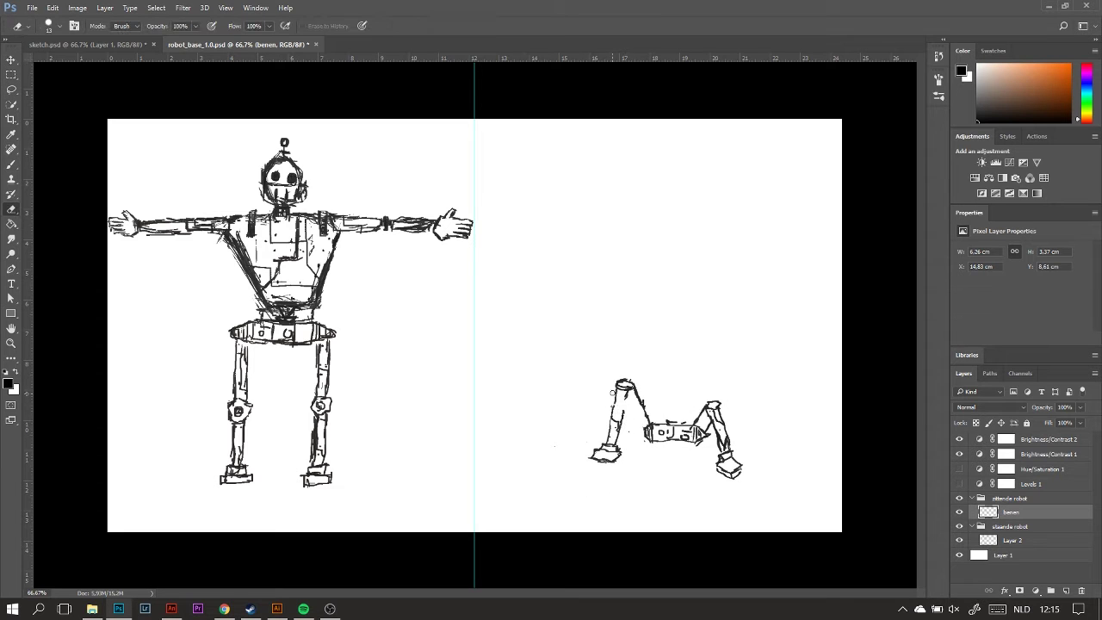
key("b")
left_click_drag(626, 394, 608, 439)
key("e")
key("b")
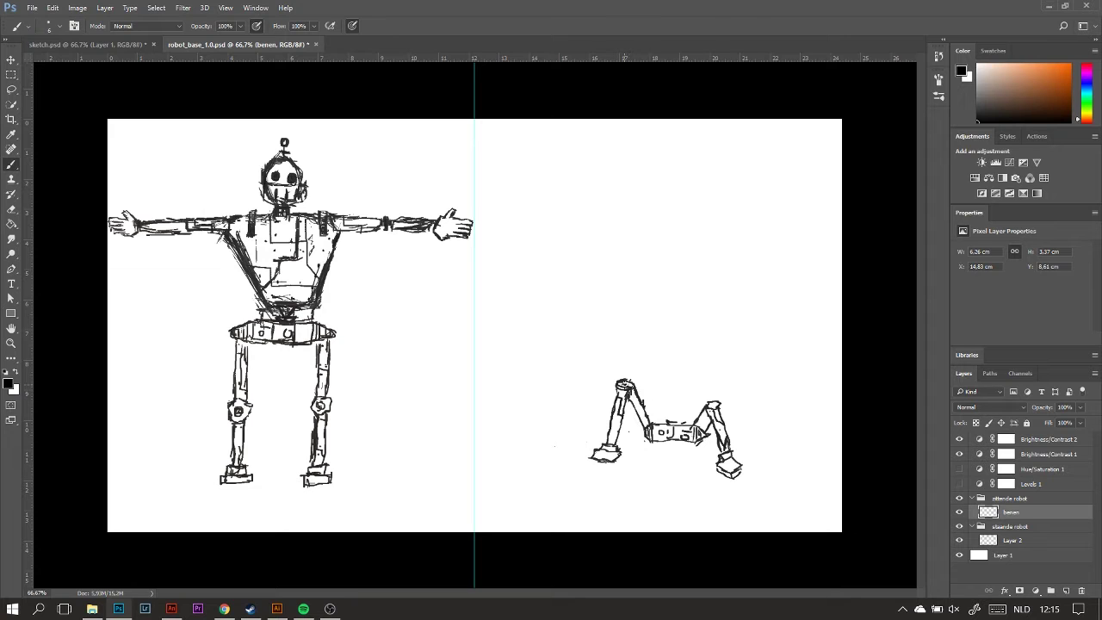
Move the right leg further right and redraw it raised with the foot up
key("l")
left_click_drag(707, 401, 779, 430)
key("ctrl+d")
key("e")
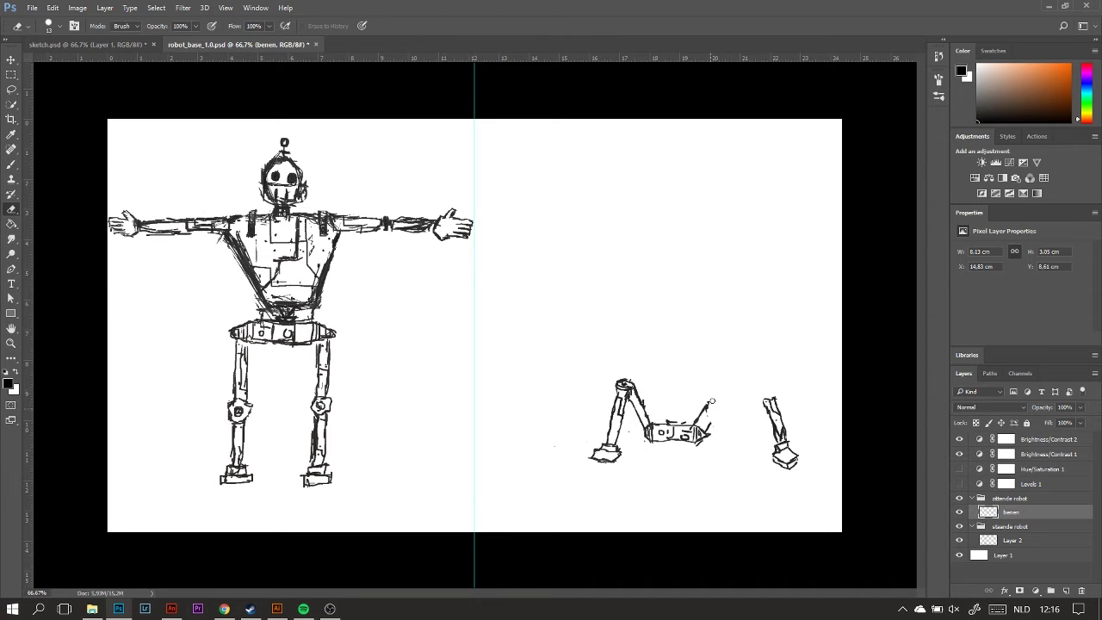
key("b")
left_click_drag(711, 407, 732, 388)
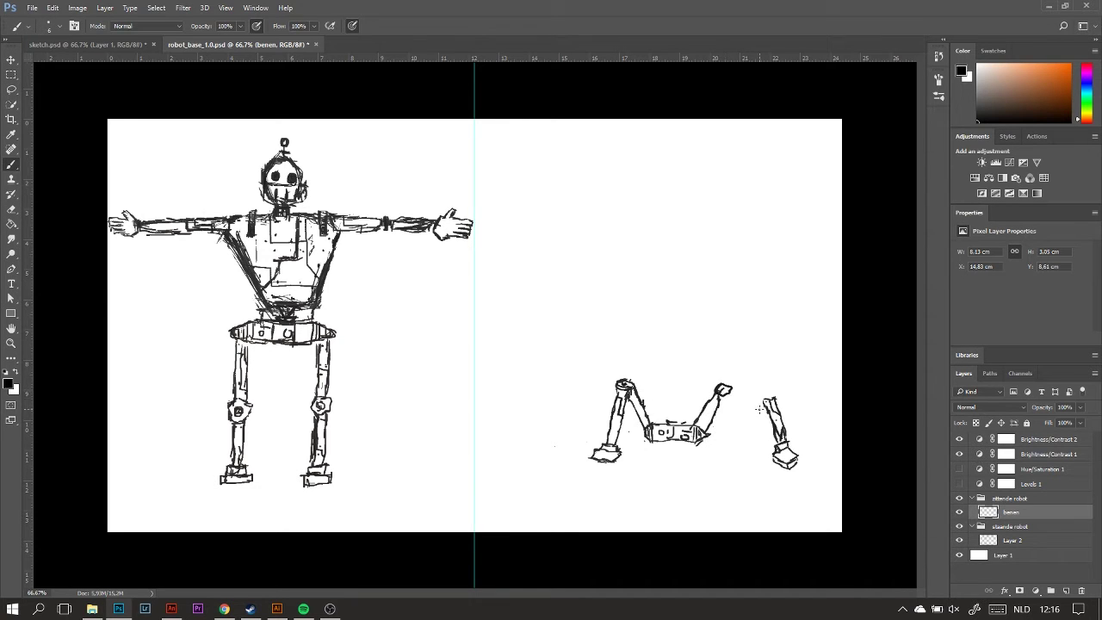
key("ctrl+alt+z")
key("ctrl+alt+z")
key("ctrl+alt+z")
key("ctrl+shift+z")
key("v")
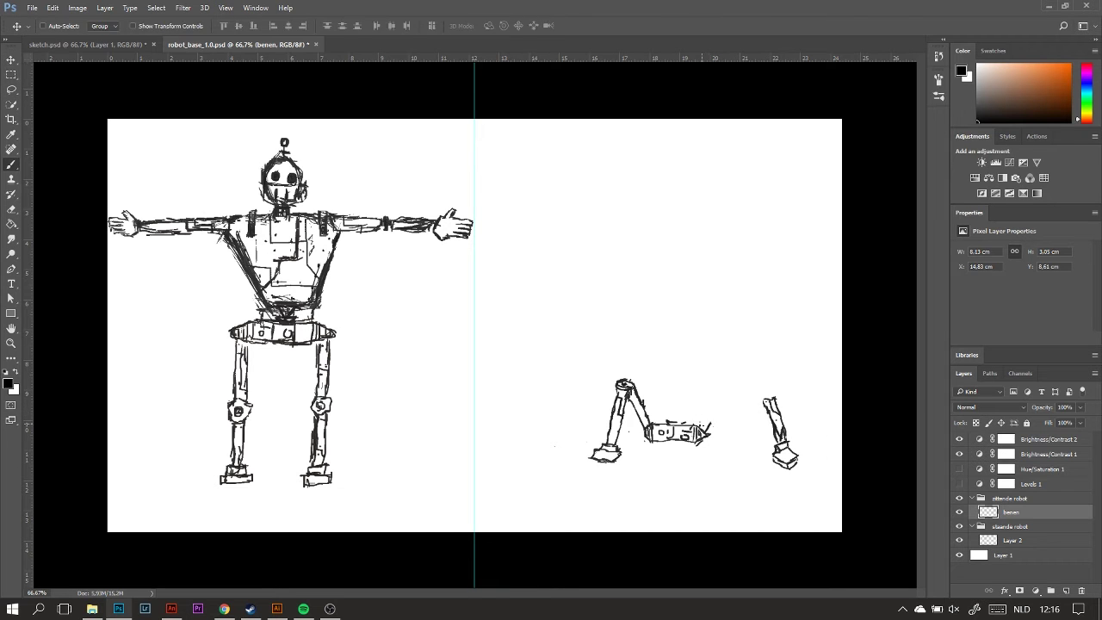
key("b")
left_click_drag(701, 428, 724, 389)
left_click_drag(714, 398, 756, 389)
key("e")
Tilt the selected right leg slightly with Free Transform
key("l")
left_click_drag(779, 430, 749, 430)
key("ctrl+t")
left_click_drag(773, 395, 785, 412)
key("Return")
key("b")
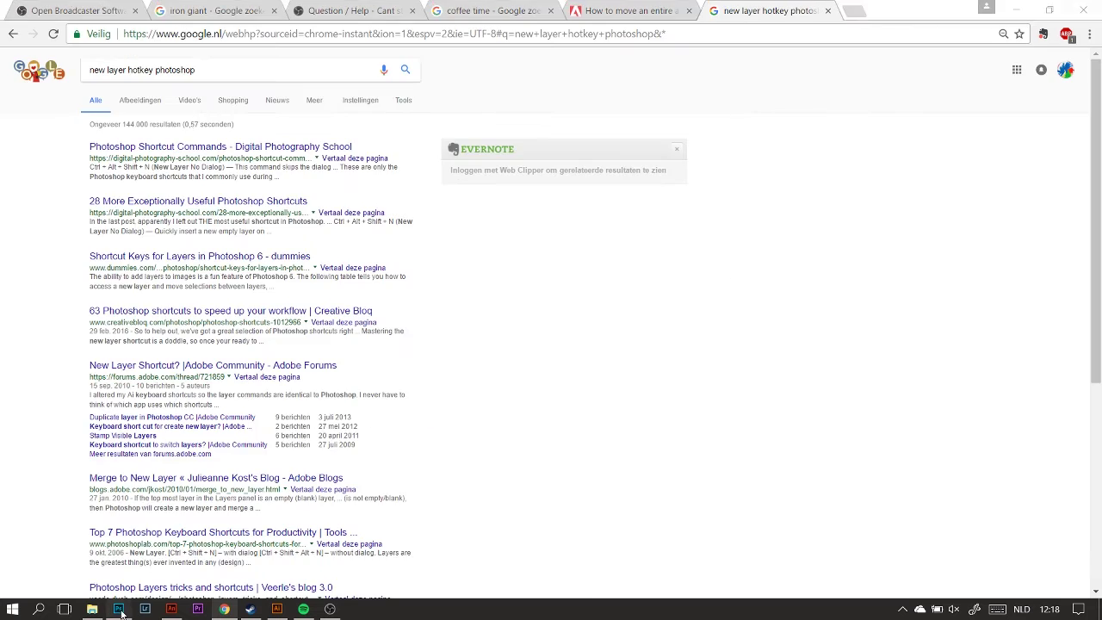
Name the layer 'torso' and sketch the tapered torso sides with shoulder joints
type("orso")
key("Return")
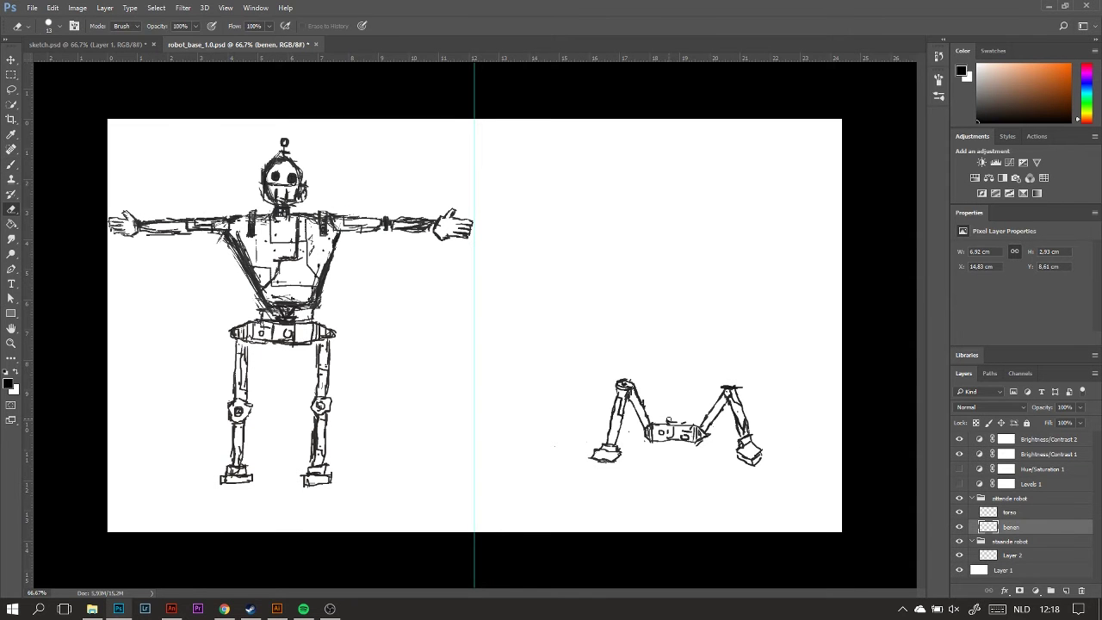
left_click_drag(668, 424, 697, 405)
left_click_drag(722, 362, 699, 408)
key("ctrl+z")
left_click_drag(721, 360, 699, 403)
mouse_move(633, 353)
left_mouse_down()
mouse_move(652, 407)
mouse_move(630, 338)
left_mouse_up()
left_click_drag(728, 336, 721, 360)
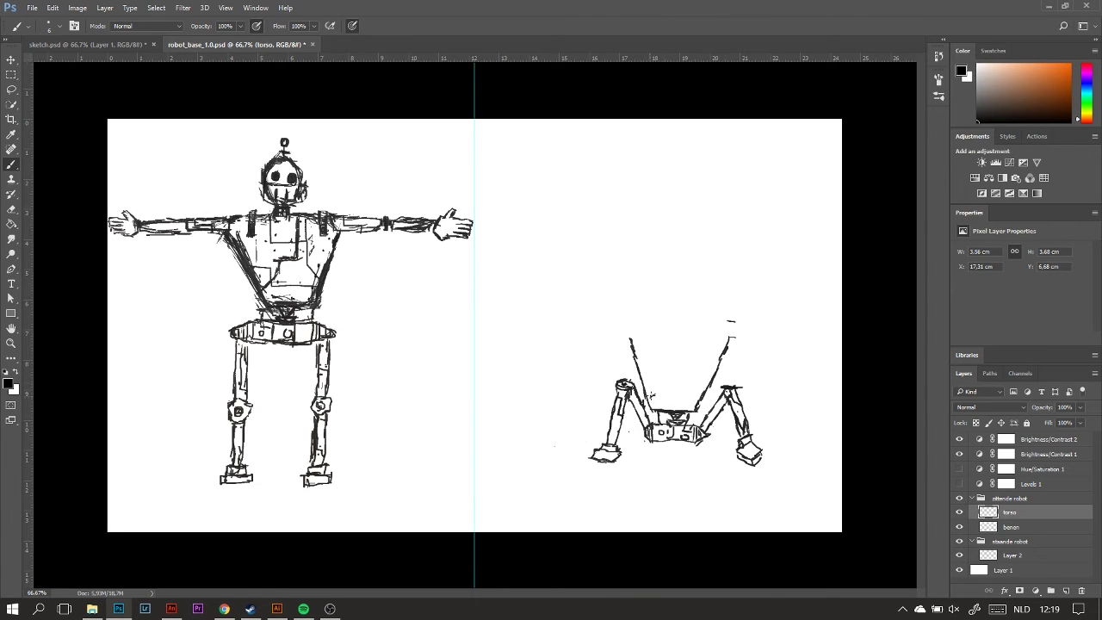
left_click(641, 310)
left_click_drag(732, 320, 694, 310)
left_click_drag(728, 339, 708, 380)
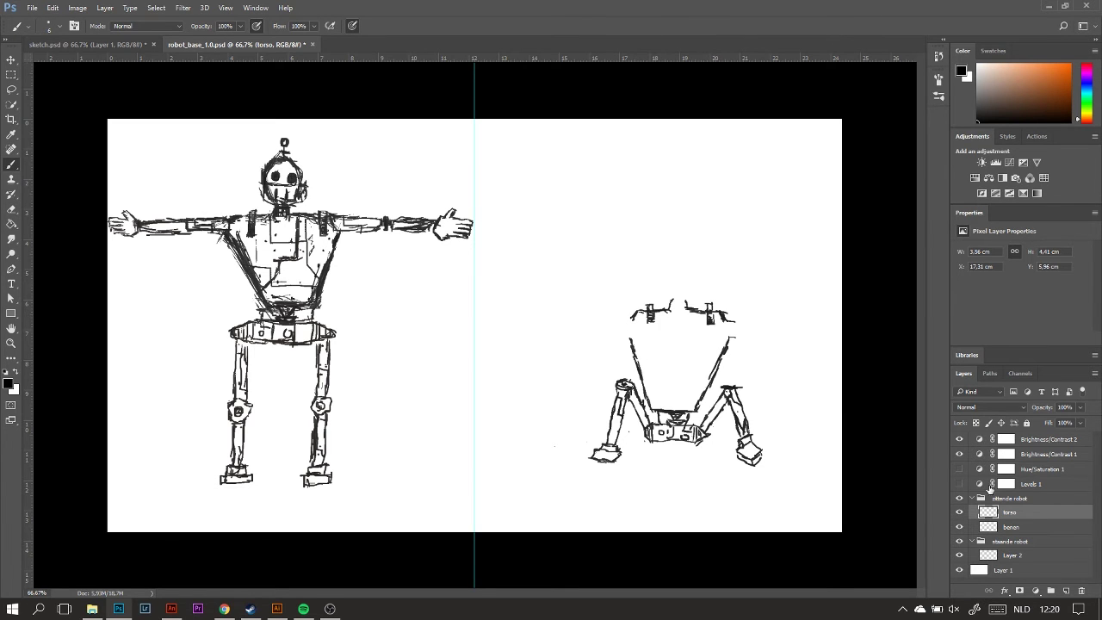
Add a new layer named 'rechter arm'
key("ctrl+shift+alt+n")
double_click(1017, 513)
type("rechter arm")
key("Return")
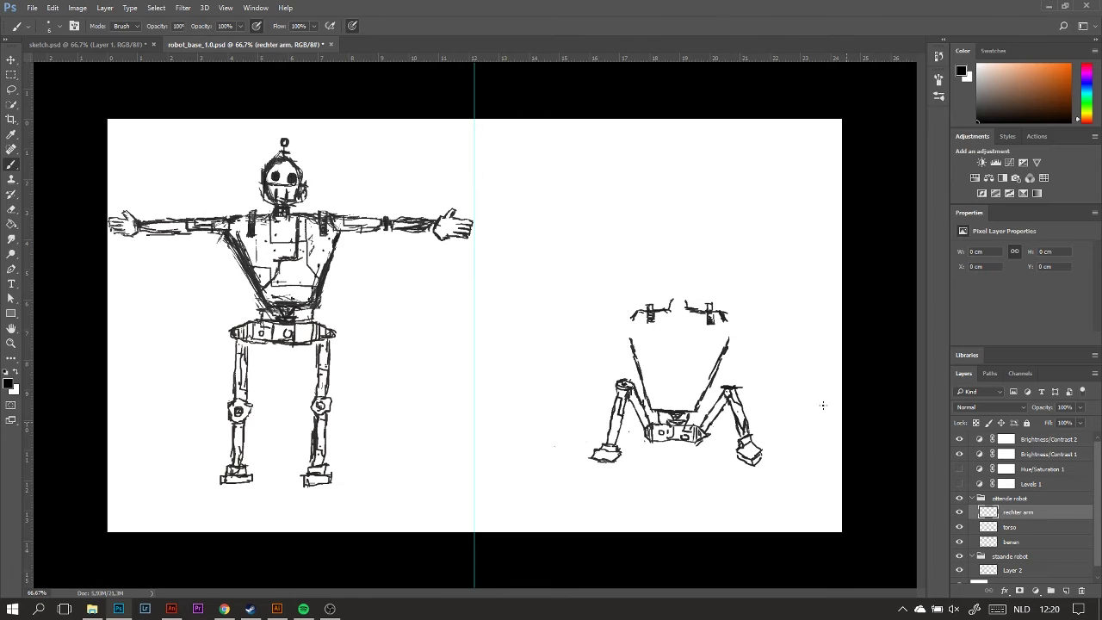
Draw the right arm from the shoulder, removing the extra hand stroke
left_click_drag(727, 317, 753, 365)
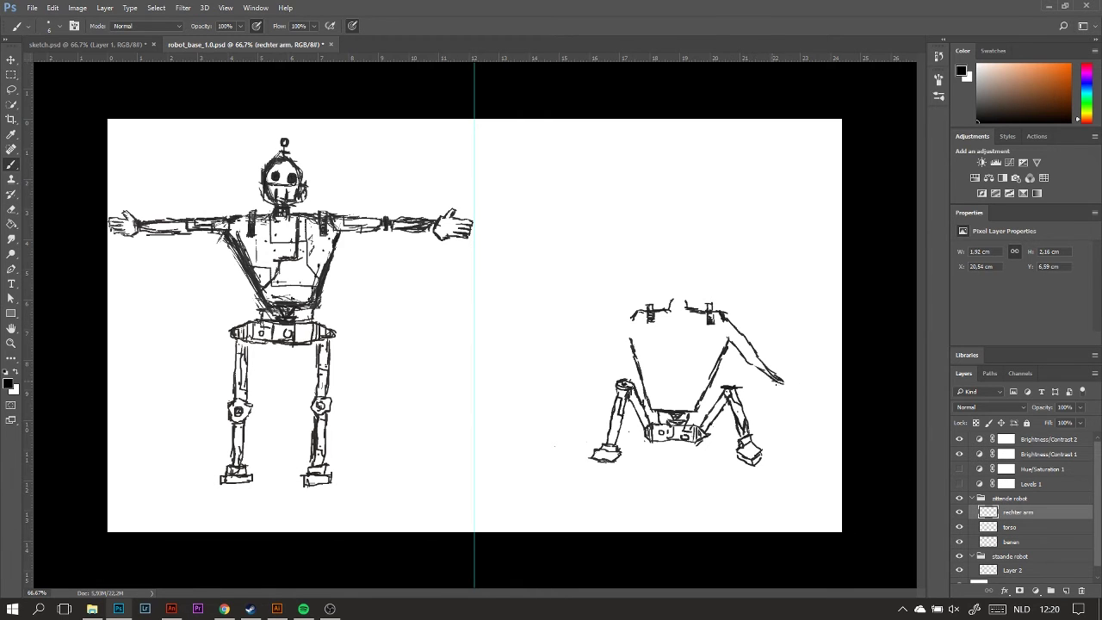
left_click_drag(759, 366, 792, 395)
key("ctrl+z")
Add a 'linkerarm' layer with the left arm, then begin the head on a new layer
left_click(1066, 590)
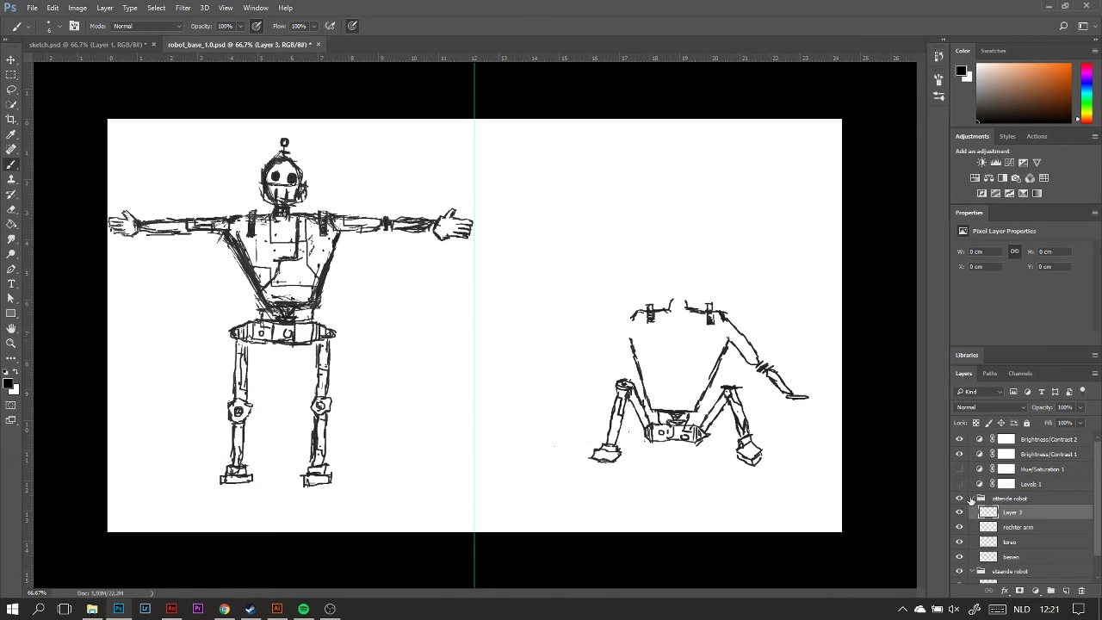
double_click(1016, 512)
type("linkerarm")
key("Return")
left_click_drag(637, 313, 575, 393)
key("ctrl+z")
key("ctrl+z")
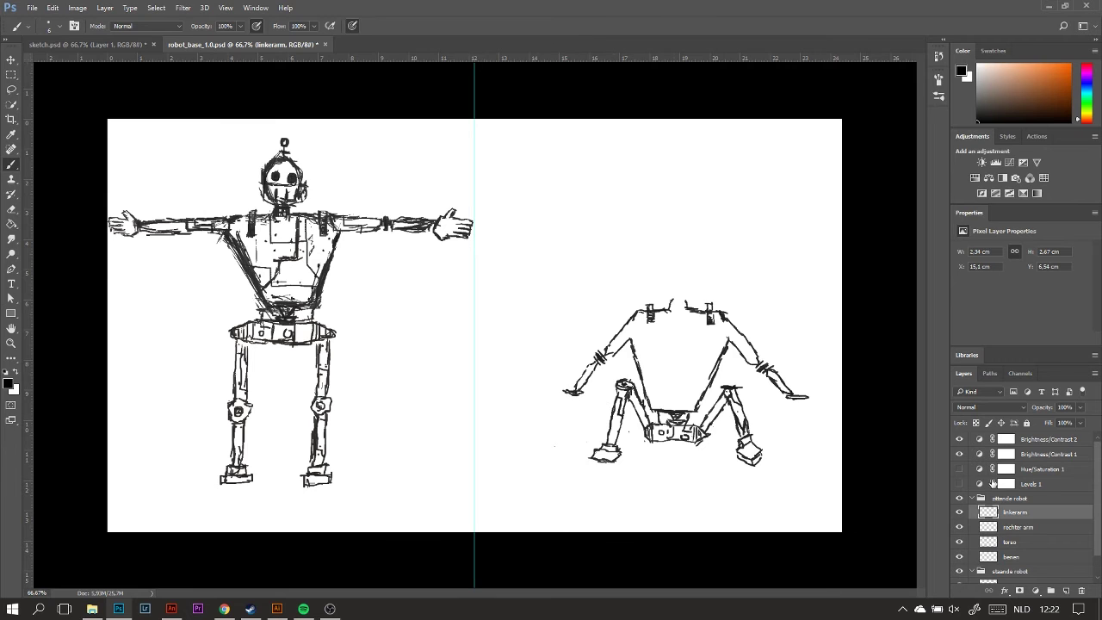
key("ctrl+shift+n")
left_click_drag(670, 301, 702, 295)
Draw the robot's head outline with two eyes on the hoofd layer
key("ctrl+z")
mouse_move(680, 258)
left_mouse_down()
mouse_move(708, 293)
mouse_move(663, 267)
mouse_move(668, 297)
mouse_move(692, 279)
mouse_move(659, 279)
mouse_move(682, 248)
mouse_move(663, 290)
left_mouse_up()
left_click(674, 273)
left_click(689, 272)
left_click_drag(685, 249, 703, 294)
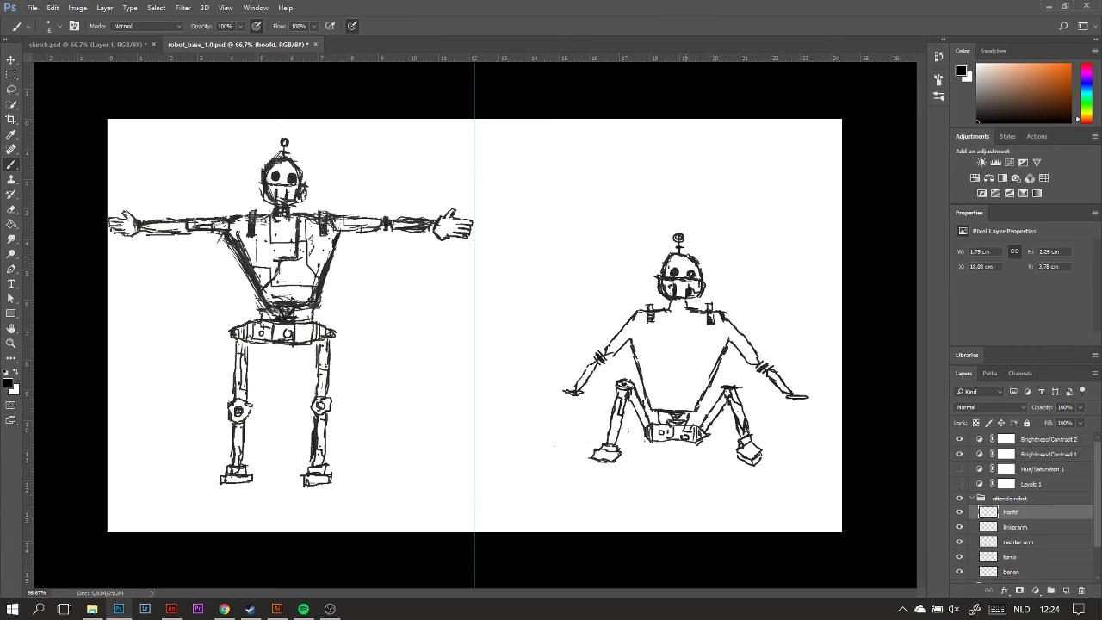
key("e")
key("b")
Add a 'details' layer with torso panel lines and a neck, hiding Brightness/Contrast to check
left_click(1065, 591)
double_click(1010, 512)
type("details")
key("Return")
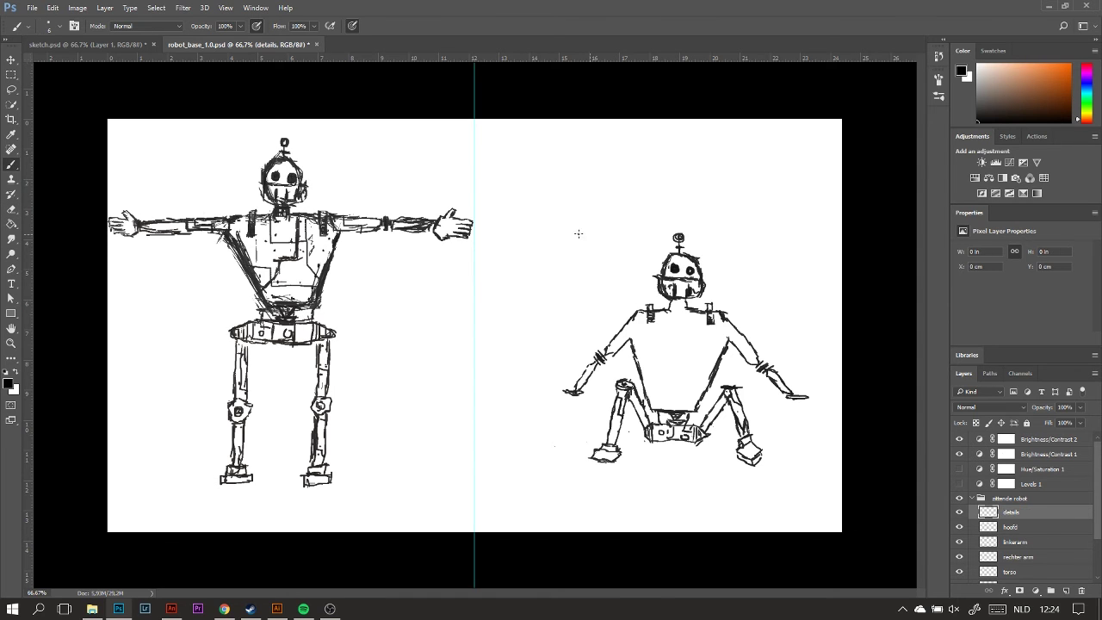
mouse_move(661, 343)
left_mouse_down()
mouse_move(697, 342)
mouse_move(705, 383)
mouse_move(637, 365)
left_mouse_up()
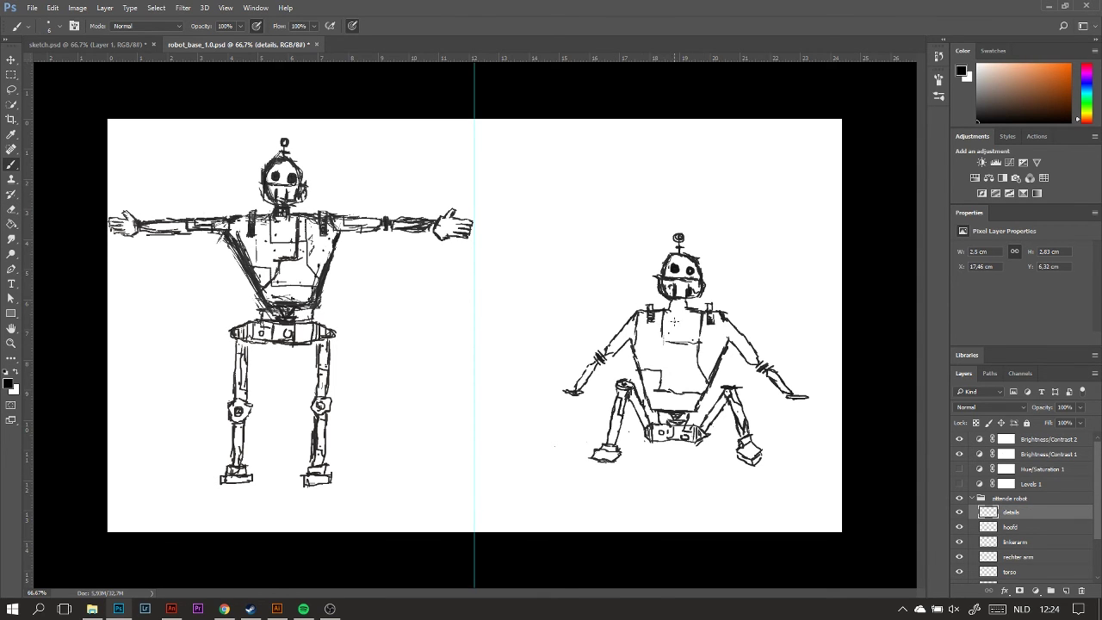
left_click_drag(691, 310, 696, 368)
left_click_drag(695, 372, 650, 398)
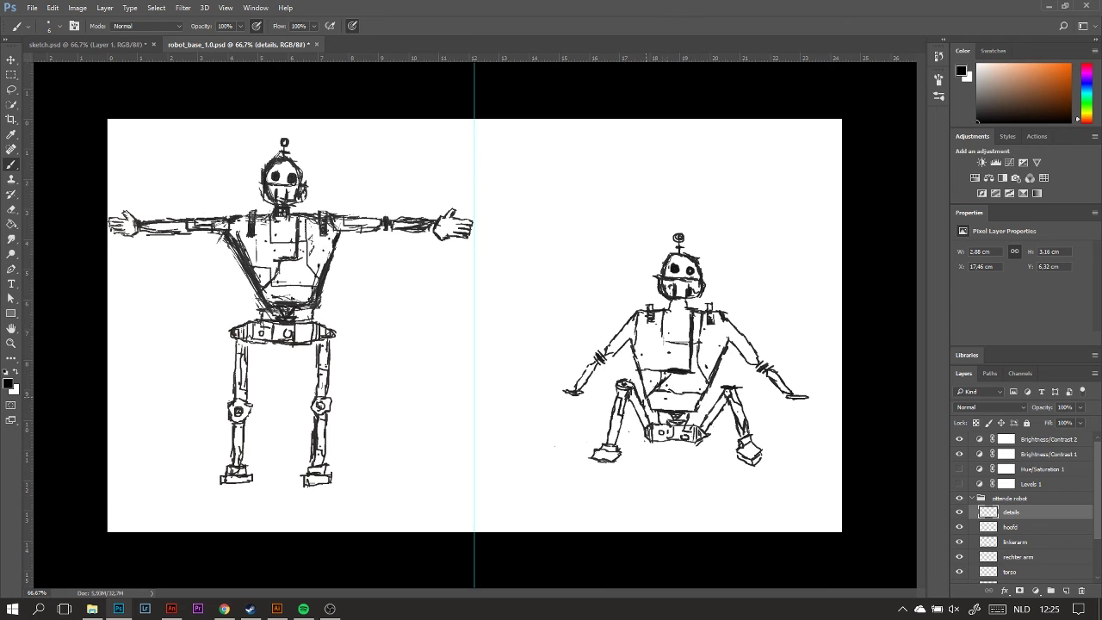
left_click(959, 439)
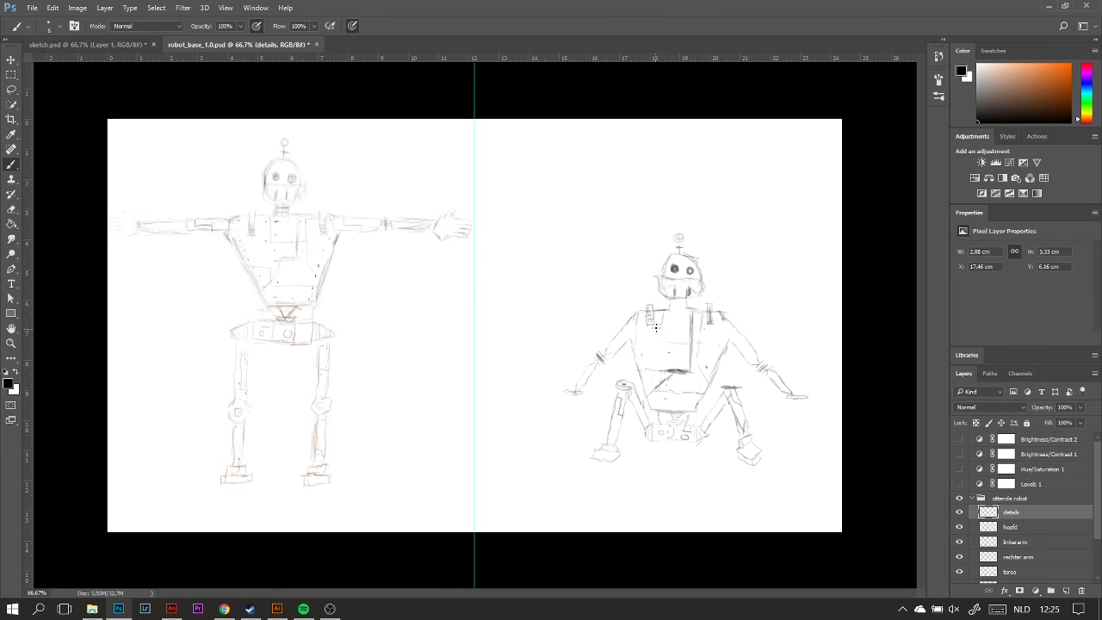
mouse_move(674, 299)
left_mouse_down()
mouse_move(694, 280)
mouse_move(697, 297)
left_mouse_up()
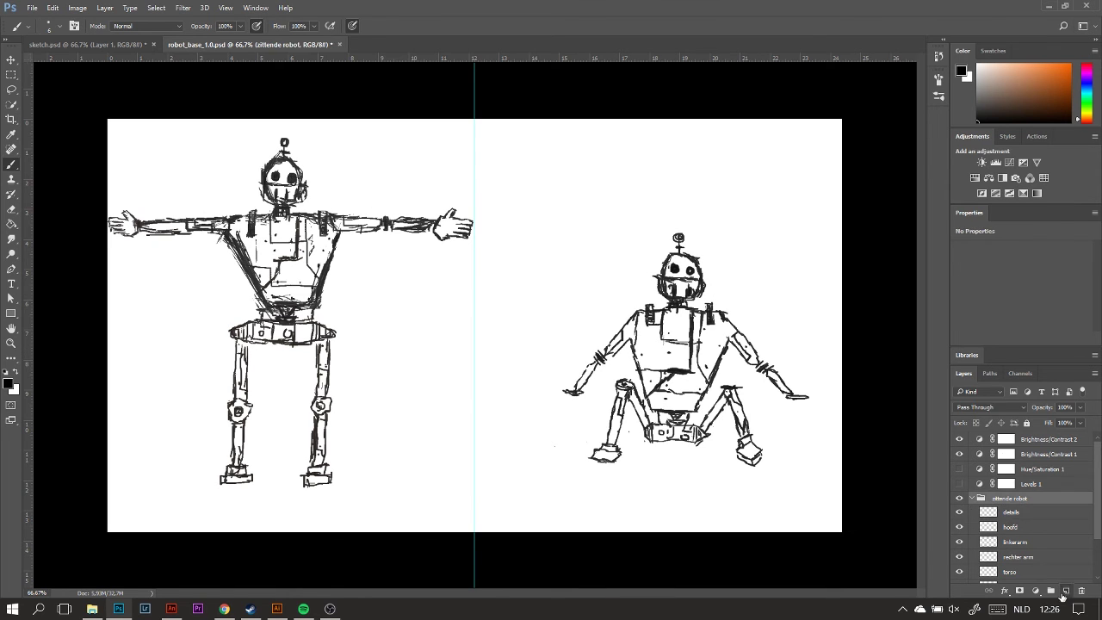
On the stronk layer, sketch the tree stump's oval top, sides and texture
key("alt+bracketleft")
key("alt+bracketleft")
key("alt+bracketleft")
key("alt+bracketleft")
key("alt+bracketleft")
key("alt+bracketleft")
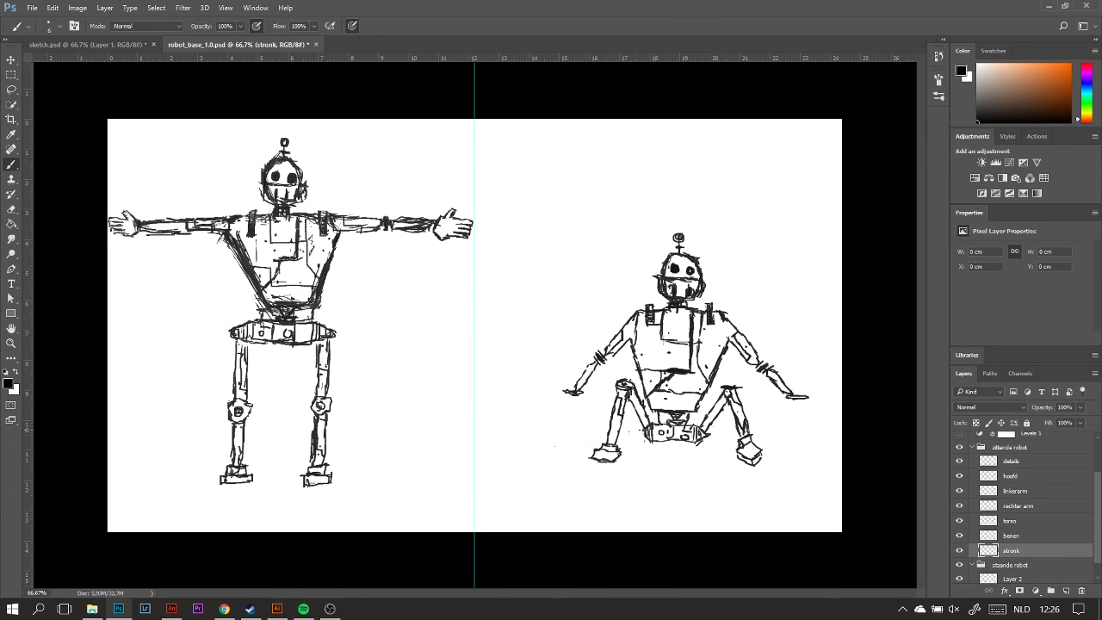
mouse_move(629, 430)
left_mouse_down()
mouse_move(728, 443)
mouse_move(743, 478)
left_mouse_up()
mouse_move(617, 452)
left_mouse_down()
mouse_move(598, 477)
mouse_move(628, 482)
left_mouse_up()
left_click_drag(630, 430, 723, 447)
left_click_drag(603, 443, 641, 477)
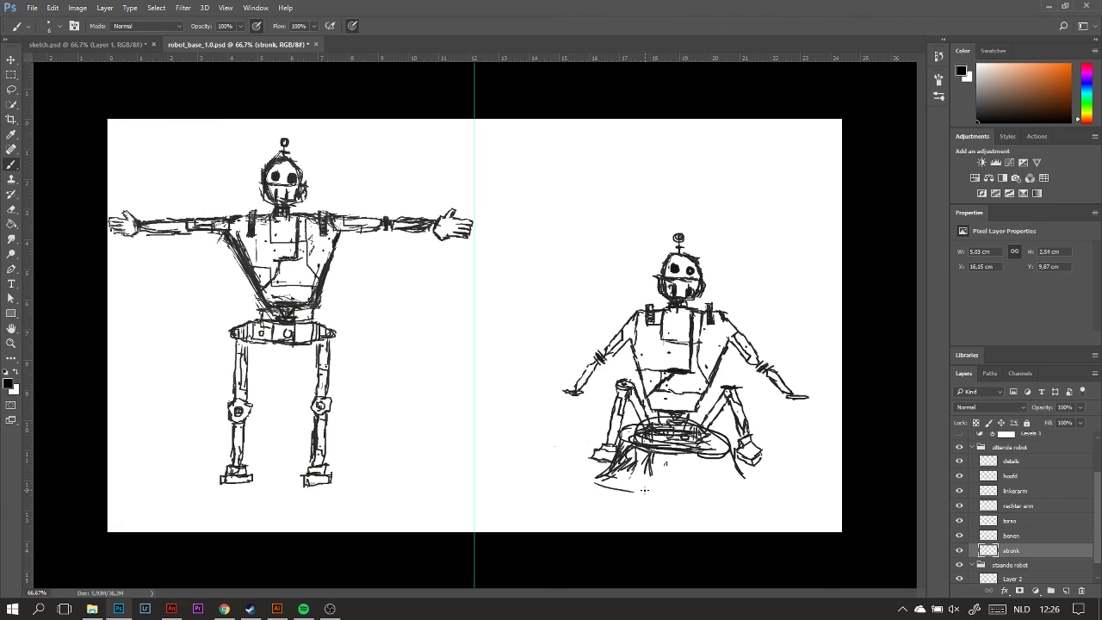
left_click_drag(719, 458, 680, 486)
Scribble ground strokes extending across both sides of the stump
left_click_drag(533, 495, 667, 474)
left_click_drag(603, 500, 822, 482)
left_click_drag(516, 525, 836, 520)
Mask the stronk layer to hide stray lines on the stump top
left_click(1019, 590)
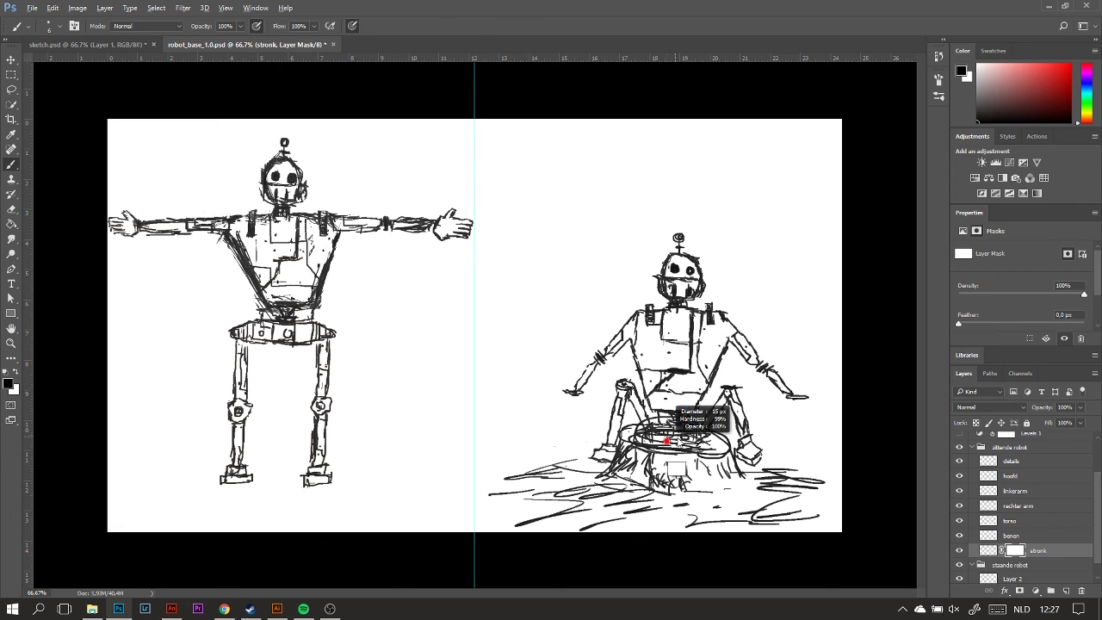
left_click_drag(681, 414, 732, 435)
key("x")
mouse_move(637, 431)
left_mouse_down()
mouse_move(706, 443)
mouse_move(676, 439)
left_mouse_up()
key("x")
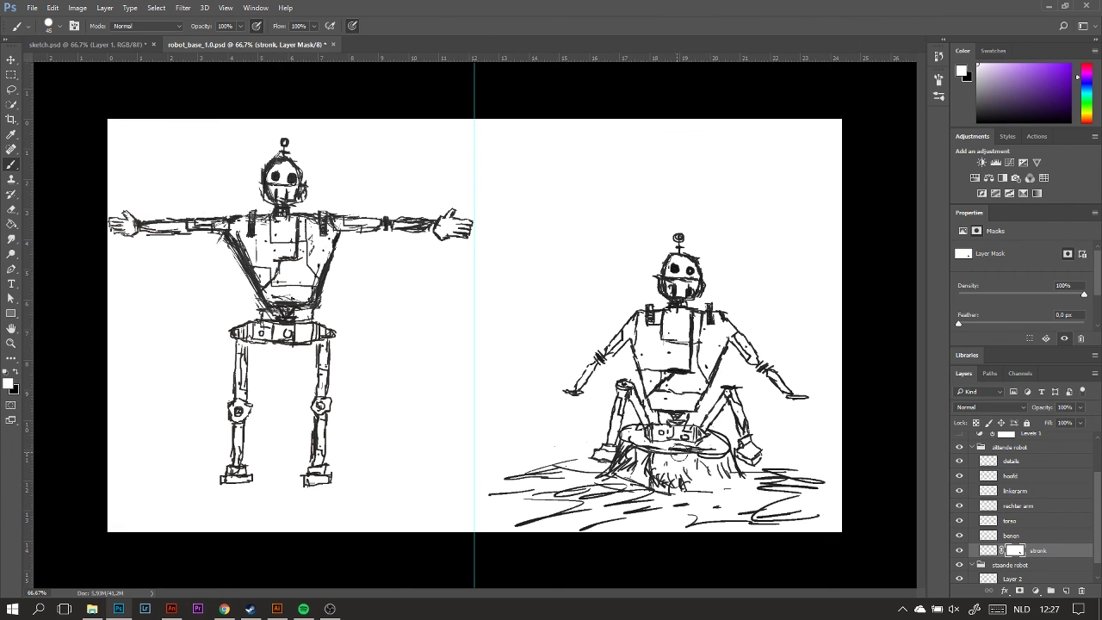